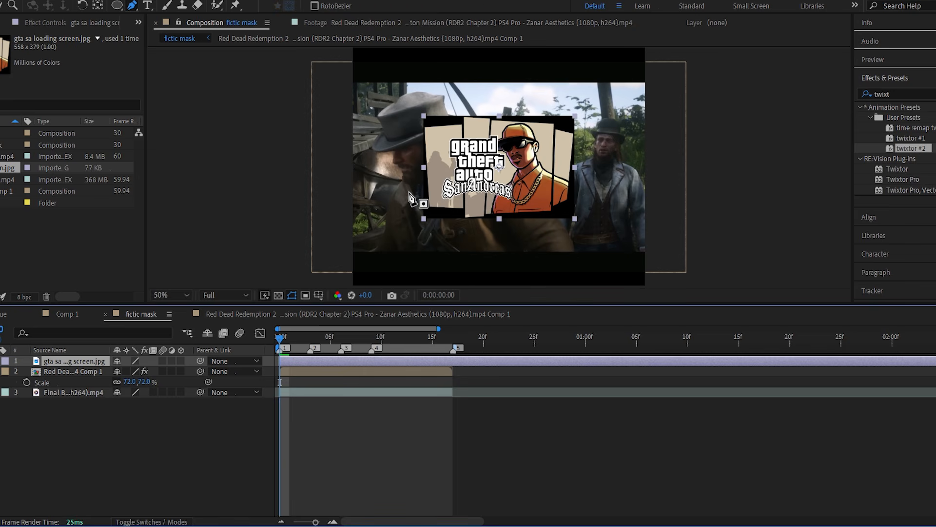
Scale the GTA San Andreas loading-screen image layer to 172%.
key(s)
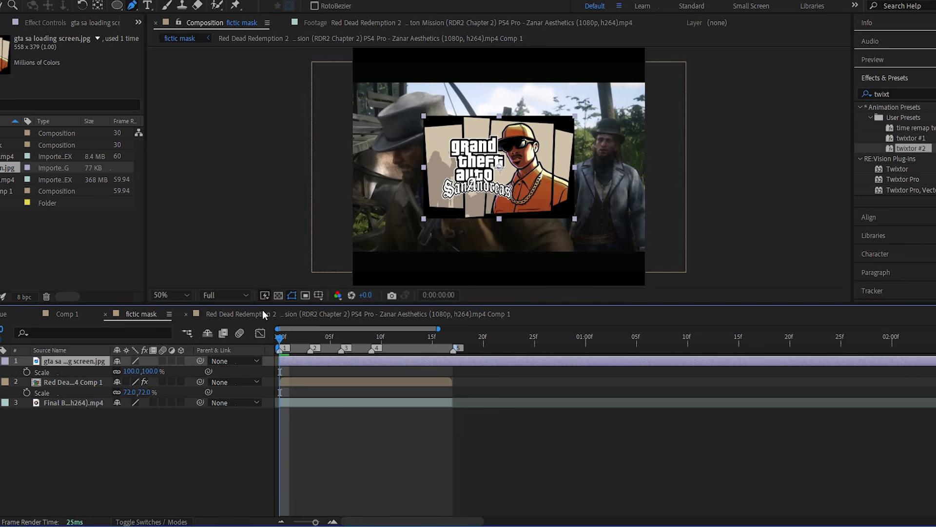
drag(134, 371, 184, 373)
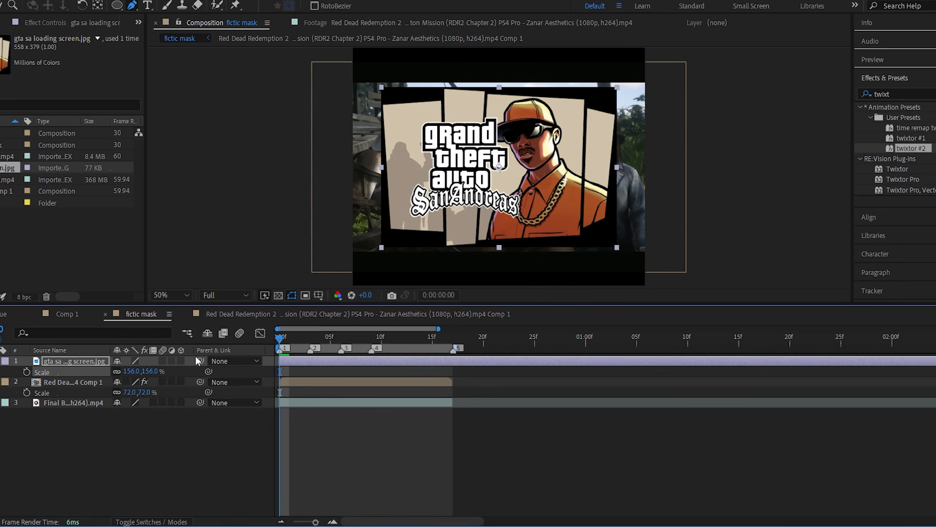
key(s)
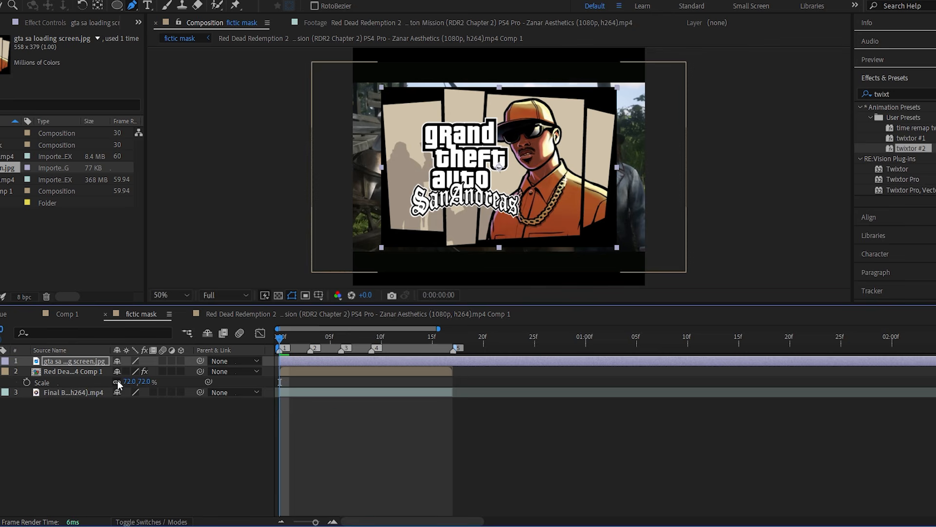
key(s)
drag(144, 371, 155, 372)
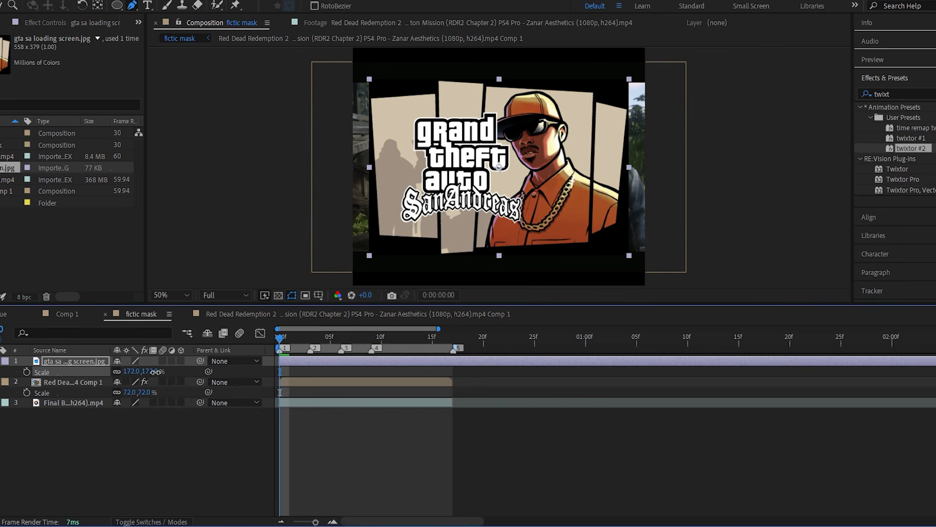
key(s)
Draw a closed four-point Pen mask on the Red Dead Redemption comp layer, tracing the leftmost panel of the loading-screen image.
click(333, 370)
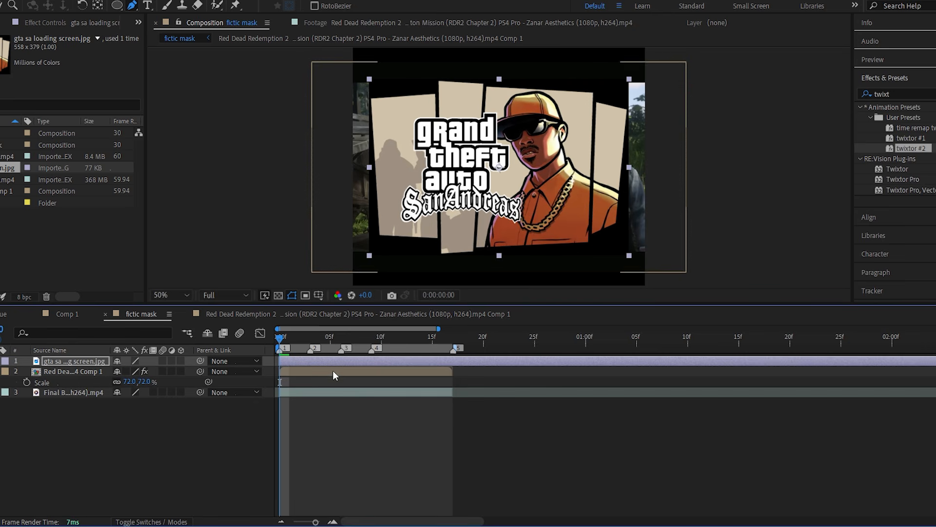
click(371, 100)
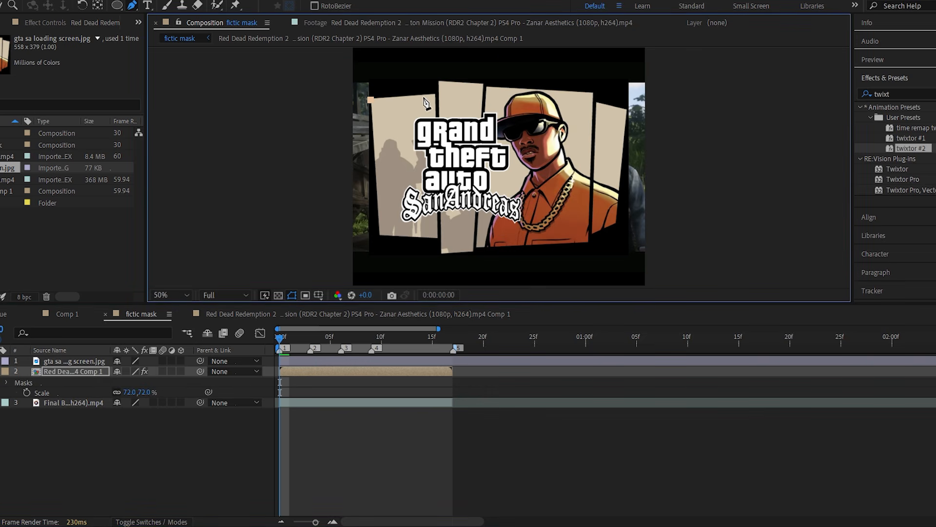
click(438, 237)
click(380, 234)
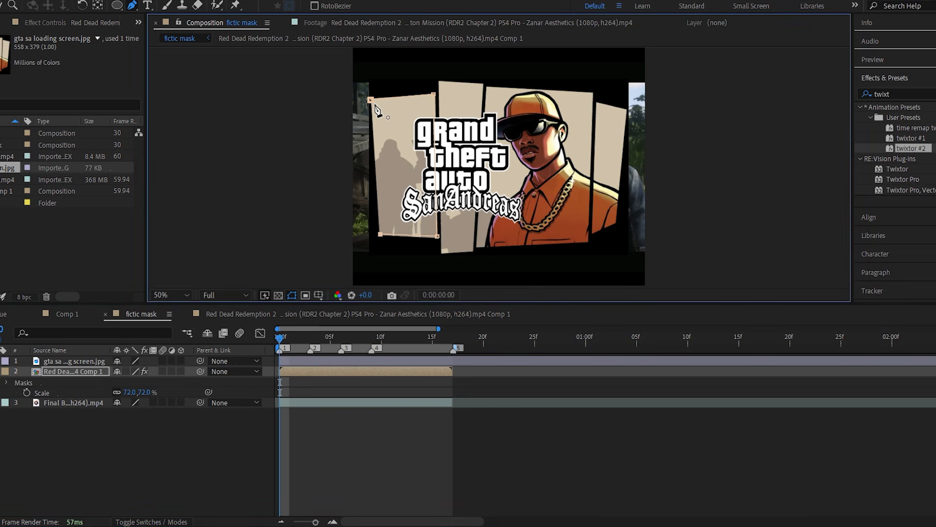
click(371, 101)
click(330, 450)
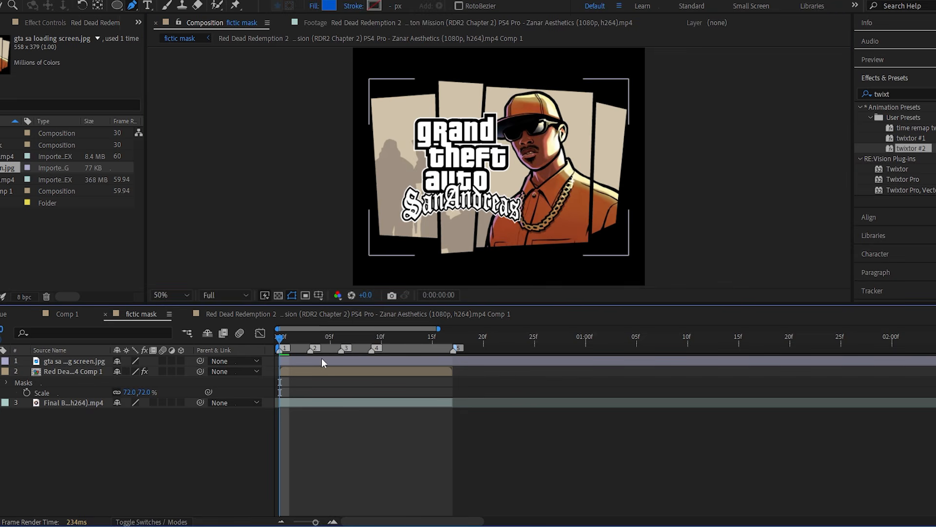
Hide the loading-screen image to check the first masked panel and look over the footage layer's keyframed properties.
click(322, 365)
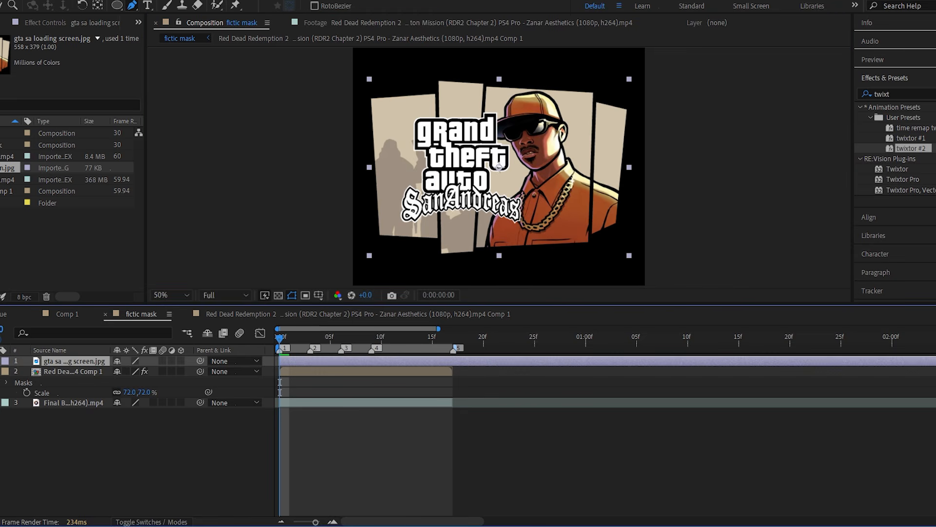
click(0, 360)
click(349, 368)
key(u)
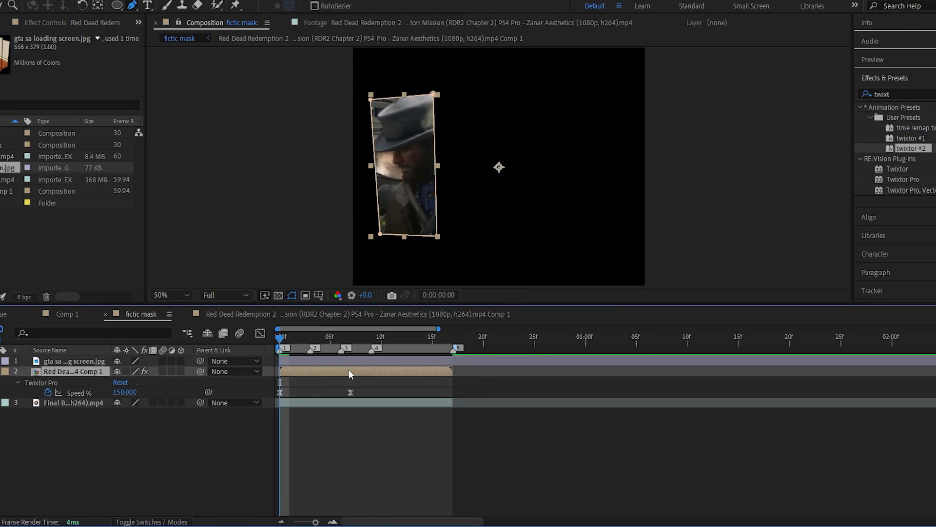
key(u)
click(352, 361)
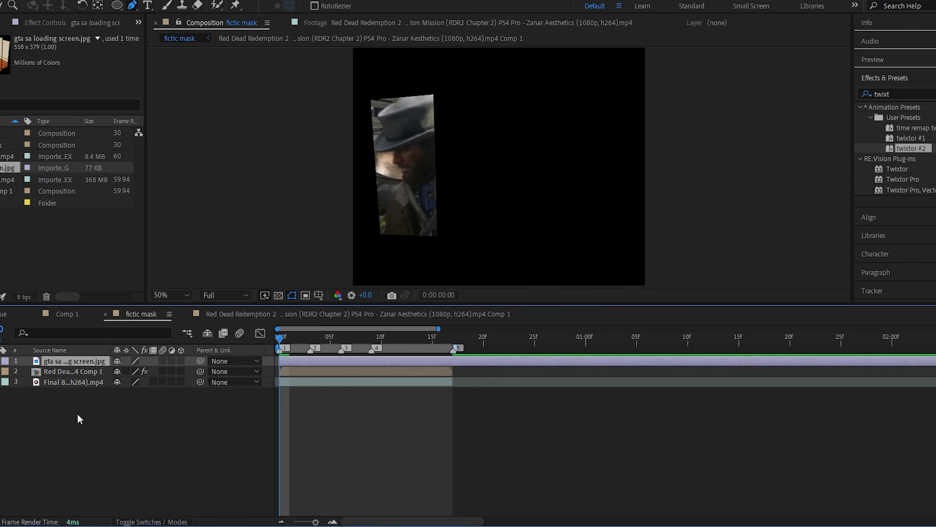
Rename the masked Red Dead Redemption comp layer to "mask 1".
click(84, 369)
right_click(84, 369)
click(118, 348)
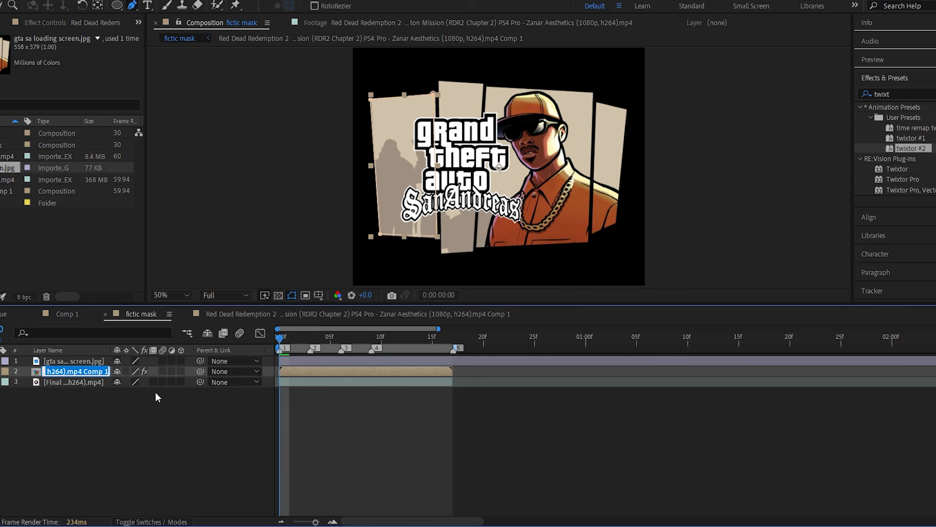
key(BackSpace)
text(mask)
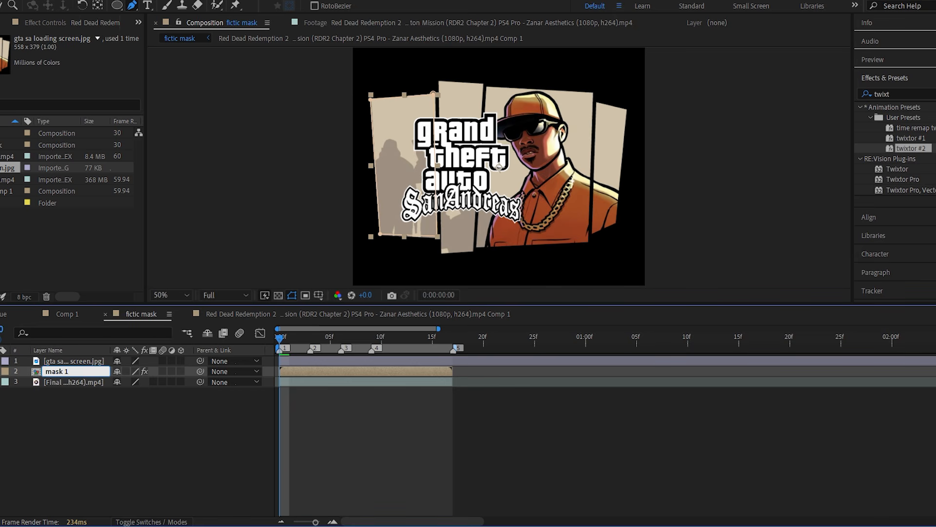
click(145, 409)
Duplicate the mask 1 layer and delete the existing mask from the copy.
click(99, 372)
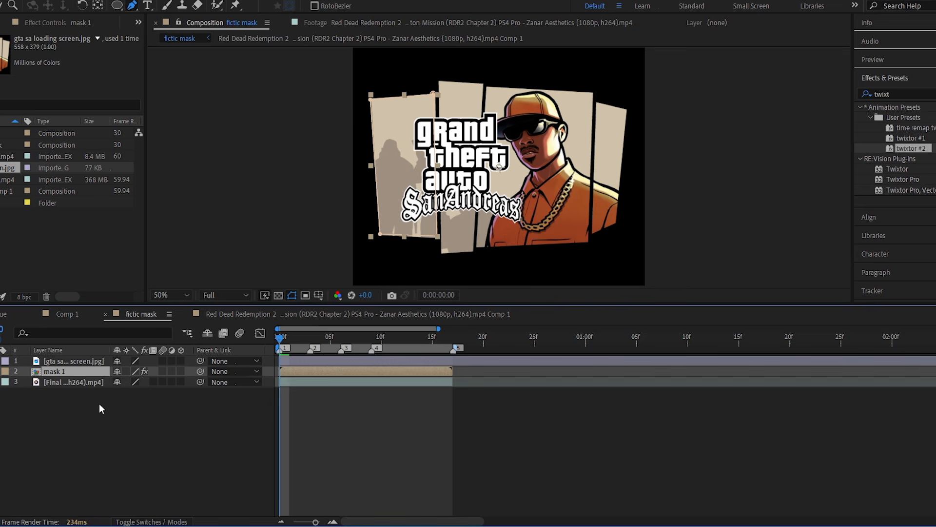
key(ctrl+d)
key(m)
click(86, 382)
key(Delete)
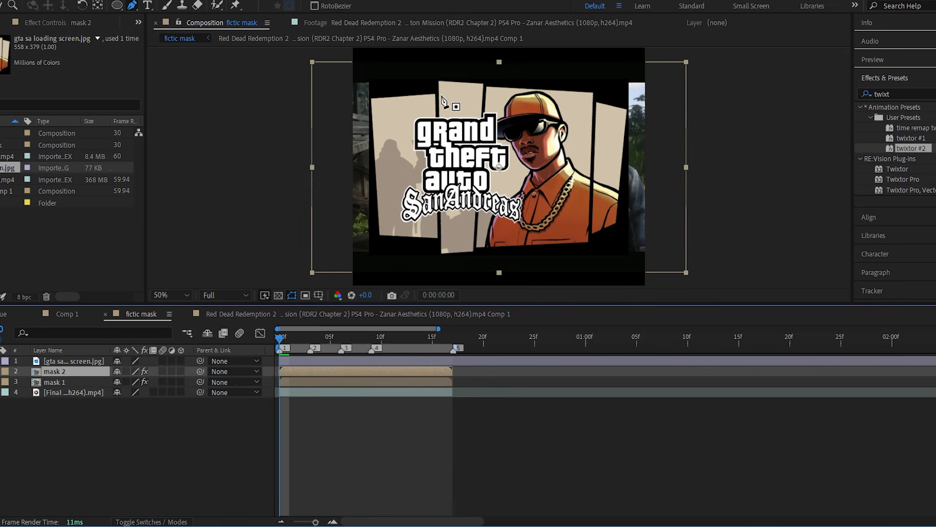
Draw a closed four-point mask on the mask 2 layer around the image's narrow second panel and collapse the layer's properties.
click(440, 82)
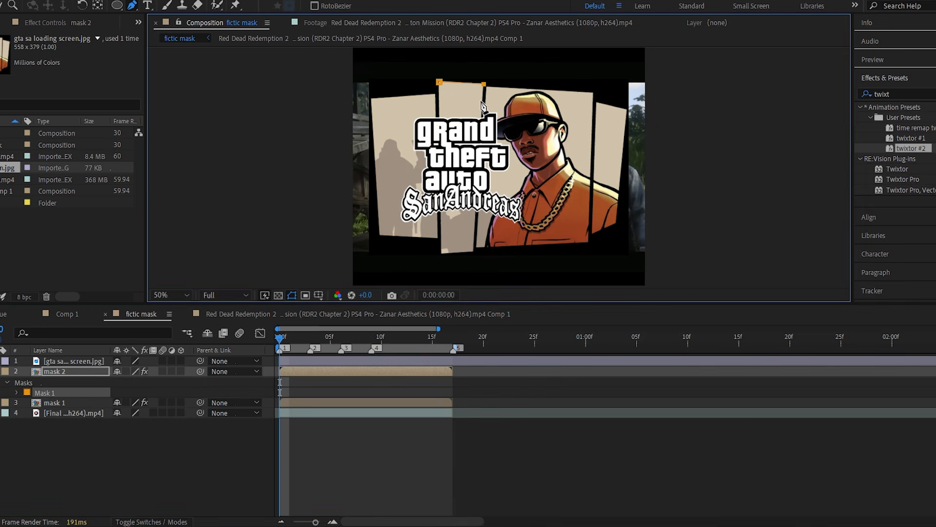
click(473, 249)
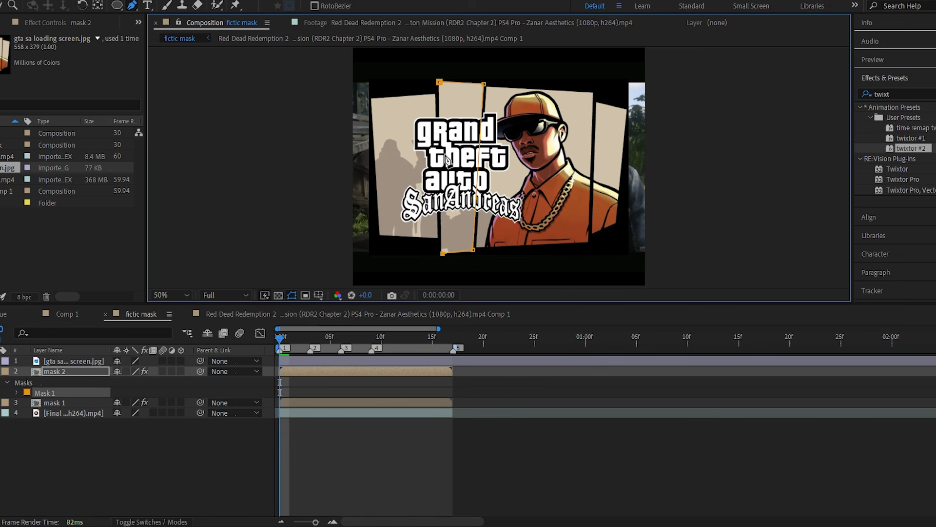
click(439, 84)
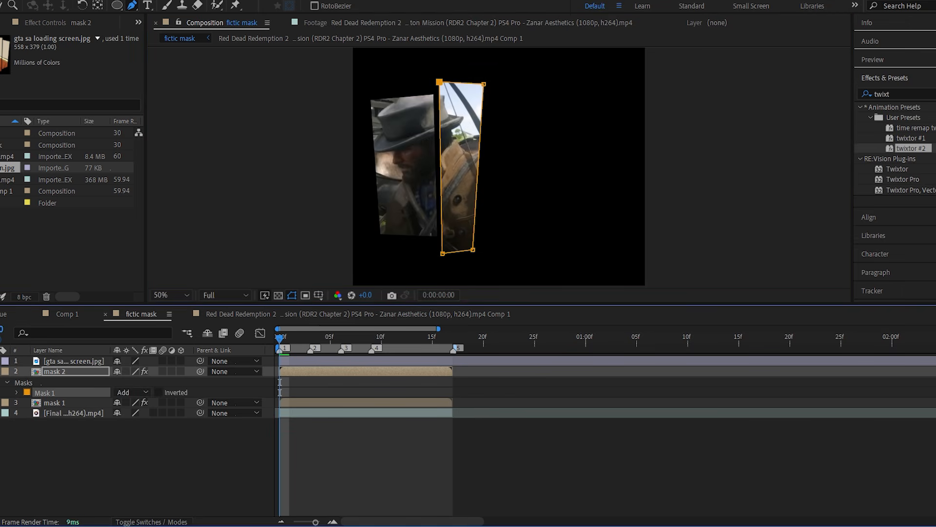
key(u)
key(u)
click(189, 440)
Duplicate the mask 2 layer and remove the inherited mask from the copy.
click(98, 372)
key(ctrl+d)
key(m)
click(102, 382)
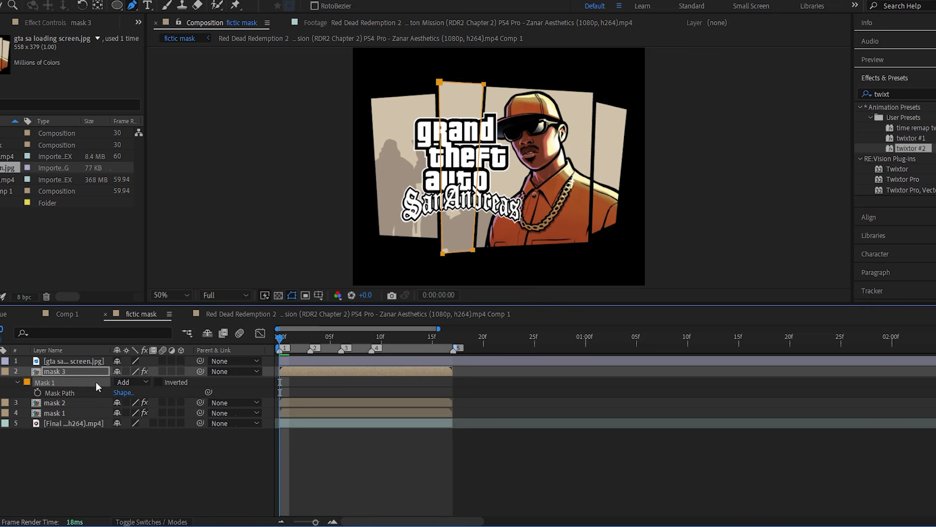
key(Delete)
Trace the wide third panel with a closed four-point mask on the mask 3 layer and check it with the image briefly hidden.
click(488, 86)
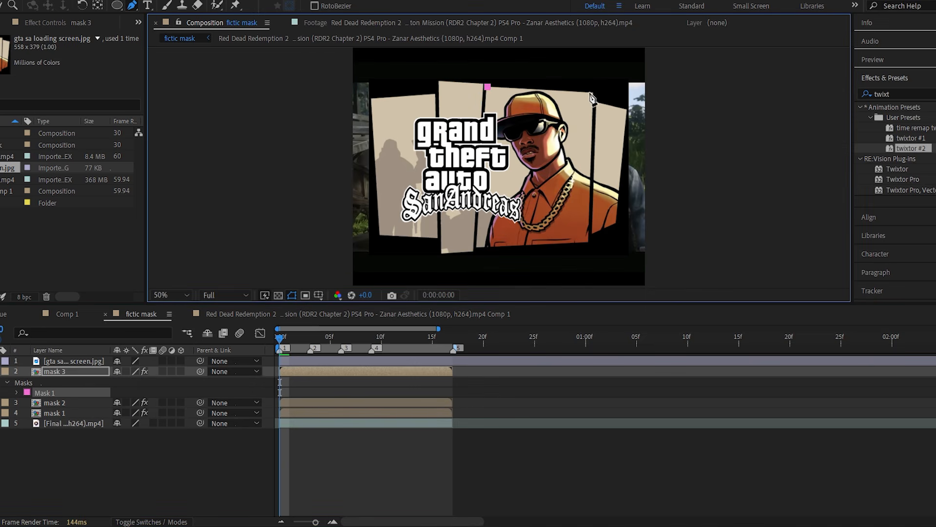
click(592, 92)
click(589, 241)
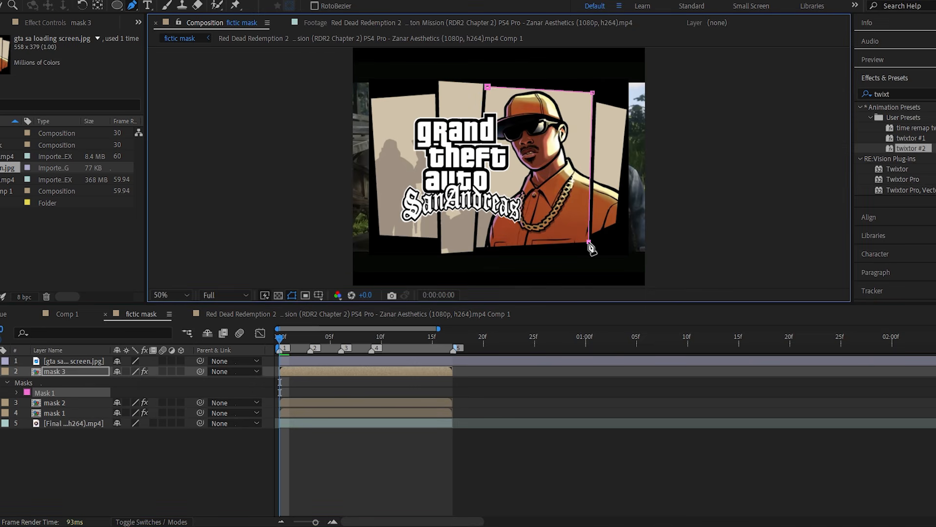
click(476, 246)
click(486, 88)
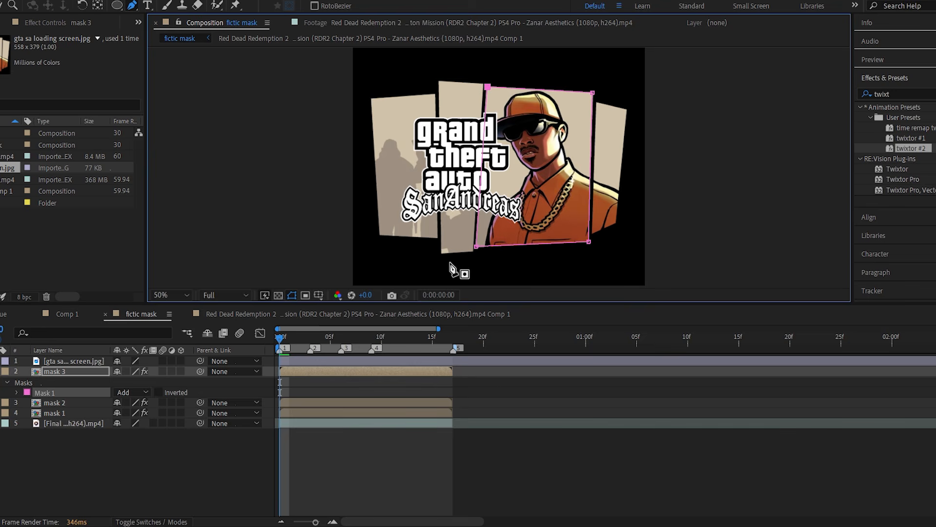
click(414, 380)
click(0, 361)
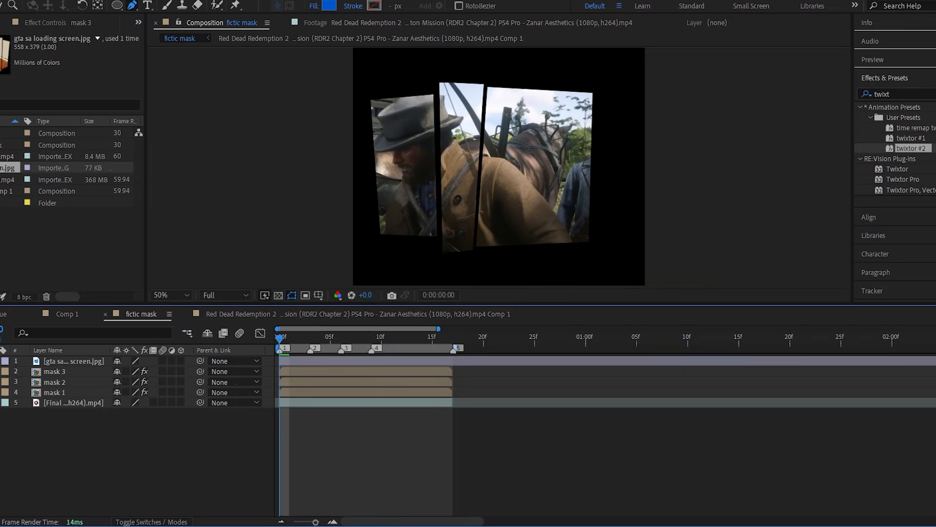
click(0, 361)
Duplicate the mask 3 layer and clear the copied mask from the new layer.
click(66, 372)
key(ctrl+d)
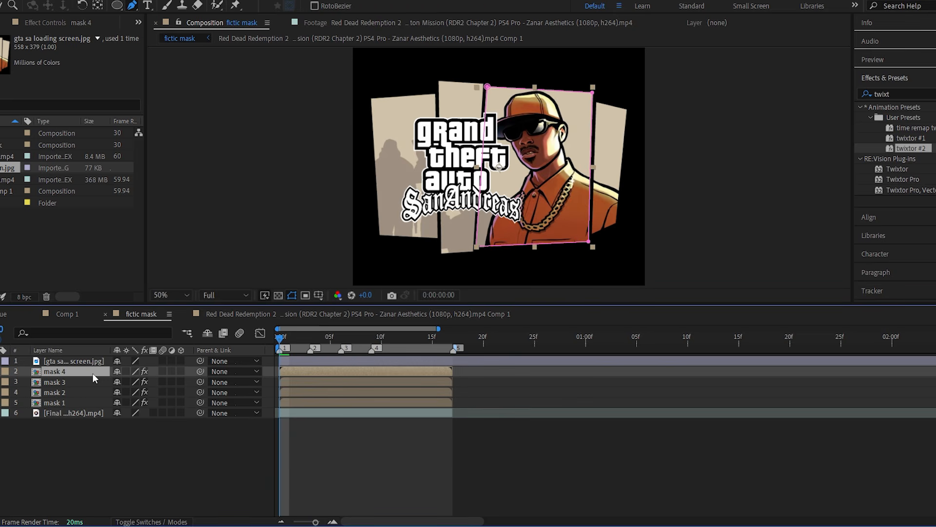
key(m)
key(m)
key(m)
key(Delete)
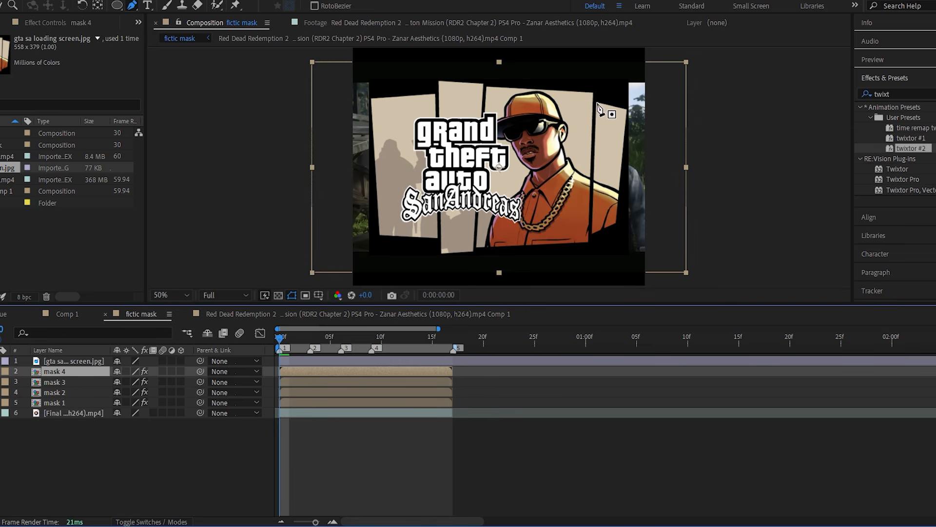
Draw a closed four-point mask on the mask 4 layer around the image's rightmost panel.
click(598, 103)
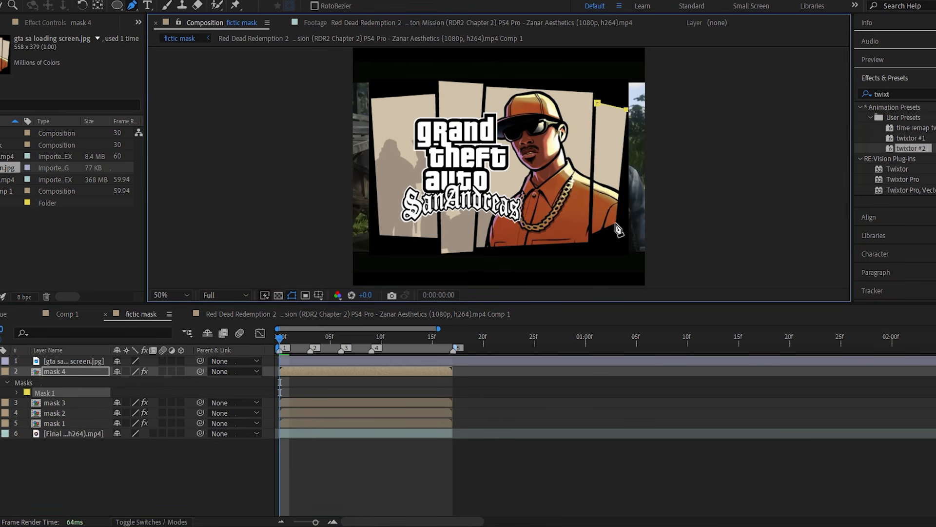
click(594, 234)
click(597, 103)
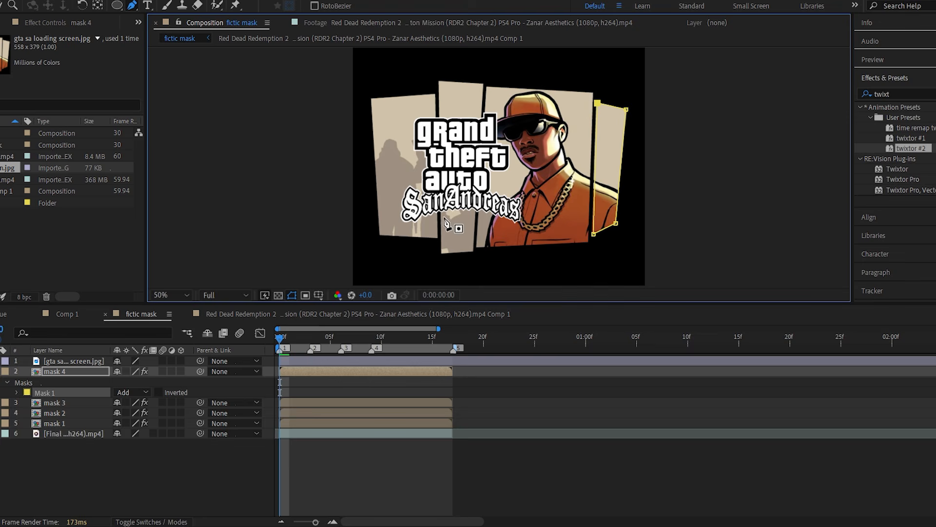
key(m)
click(361, 426)
Delete the loading-screen image layer and play back the four masked panels.
click(380, 361)
key(Delete)
key(space)
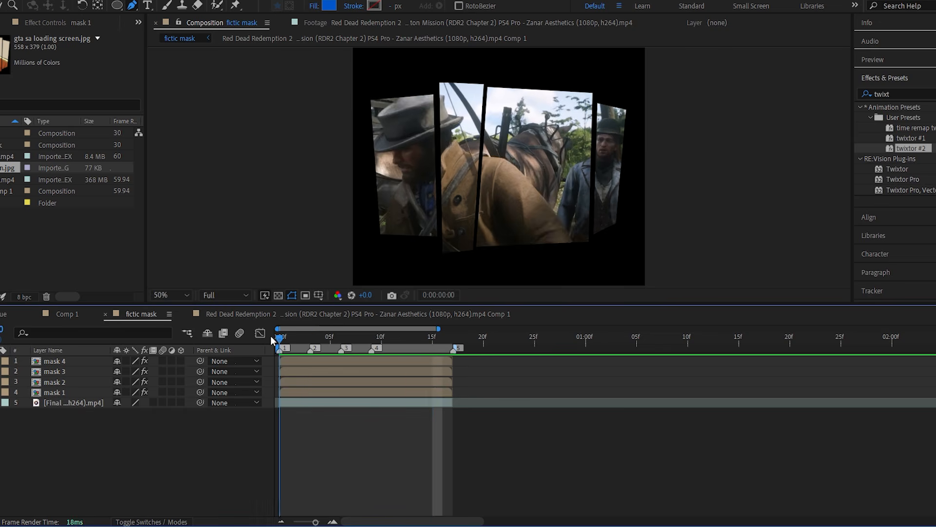
Trim the start of the mask 2 layer to marker 2 at frame 3.
click(287, 362)
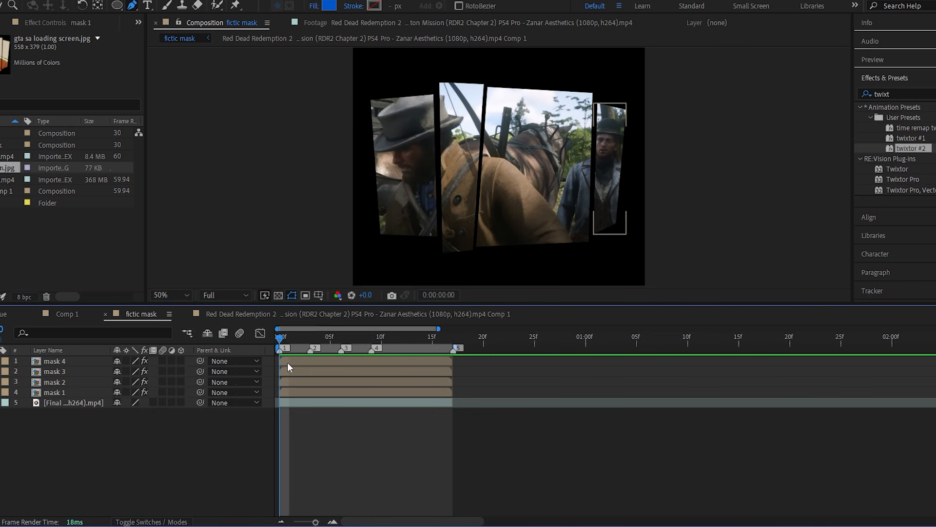
click(306, 363)
drag(315, 522, 317, 523)
click(317, 337)
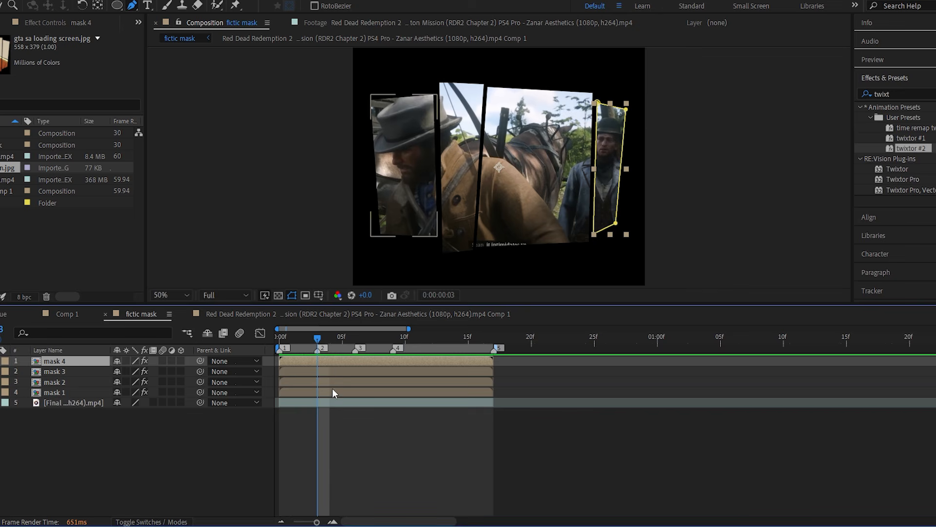
click(333, 391)
shift+click(340, 363)
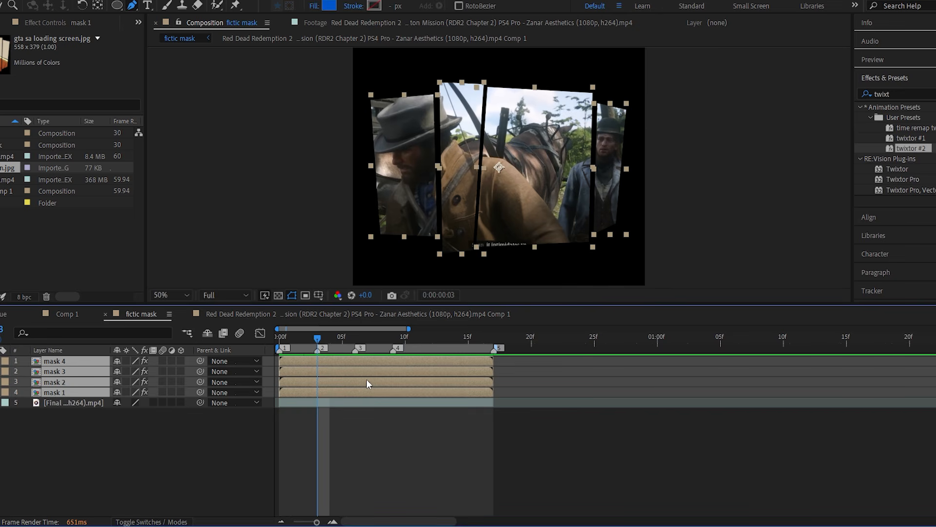
click(343, 415)
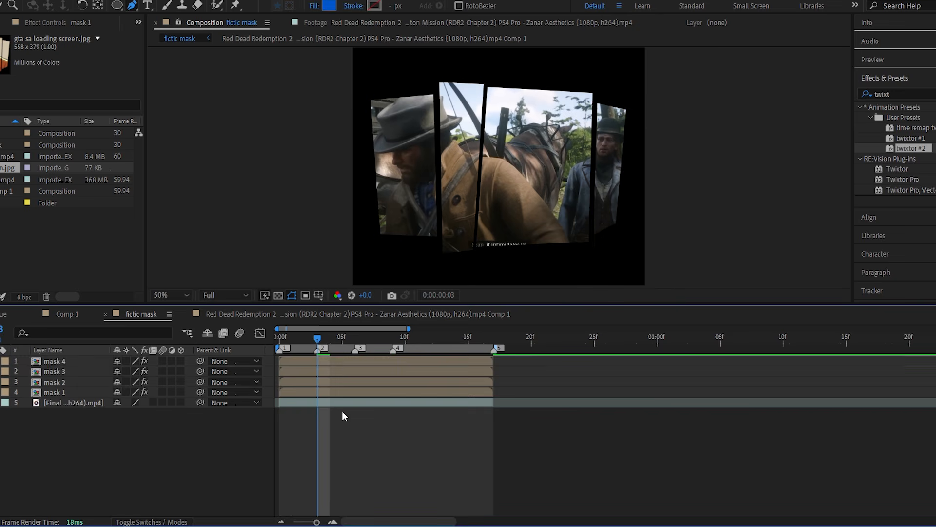
click(345, 362)
click(341, 382)
key(alt+bracketleft)
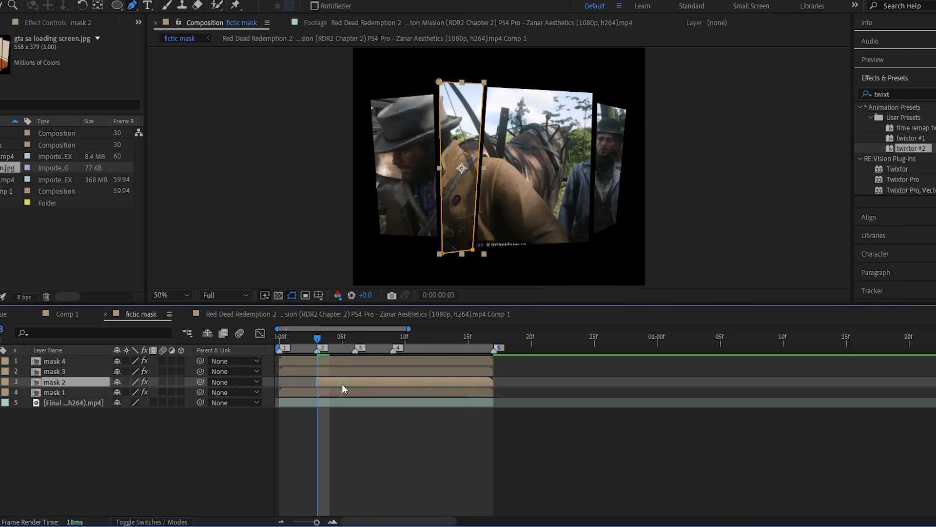
Trim the start of the mask 3 layer to marker 3 at frame 6.
click(355, 338)
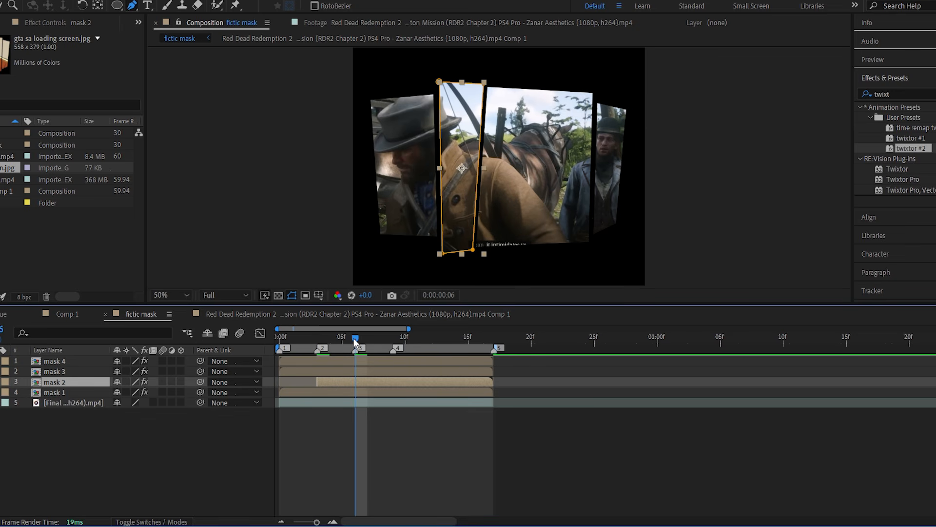
click(361, 373)
key(alt+bracketleft)
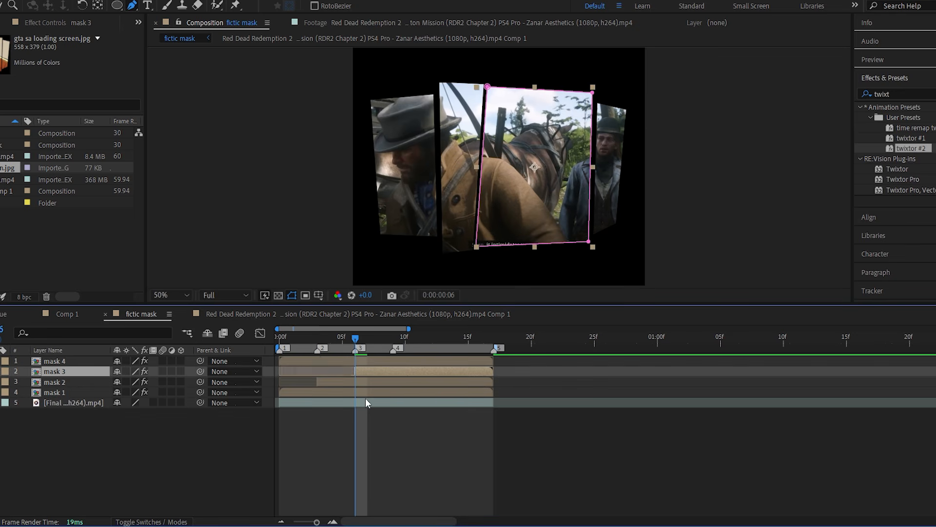
Trim the start of the mask 4 layer to marker 4 at frame 9 and play back the panel sequence.
click(391, 337)
click(400, 361)
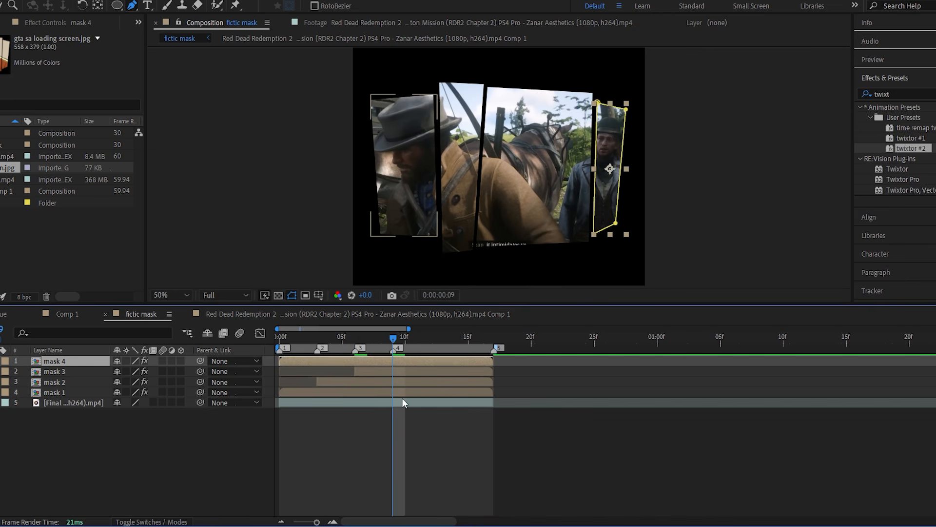
key(alt+bracketleft)
click(281, 338)
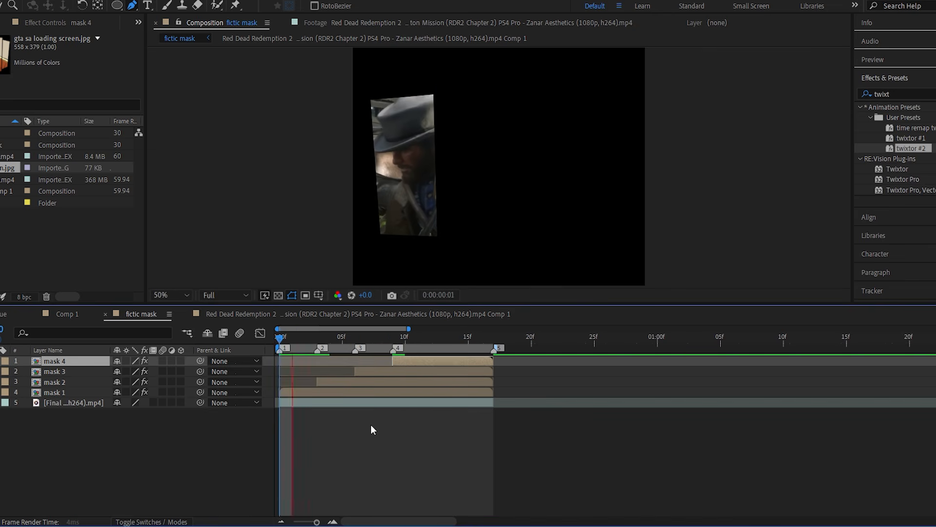
key(space)
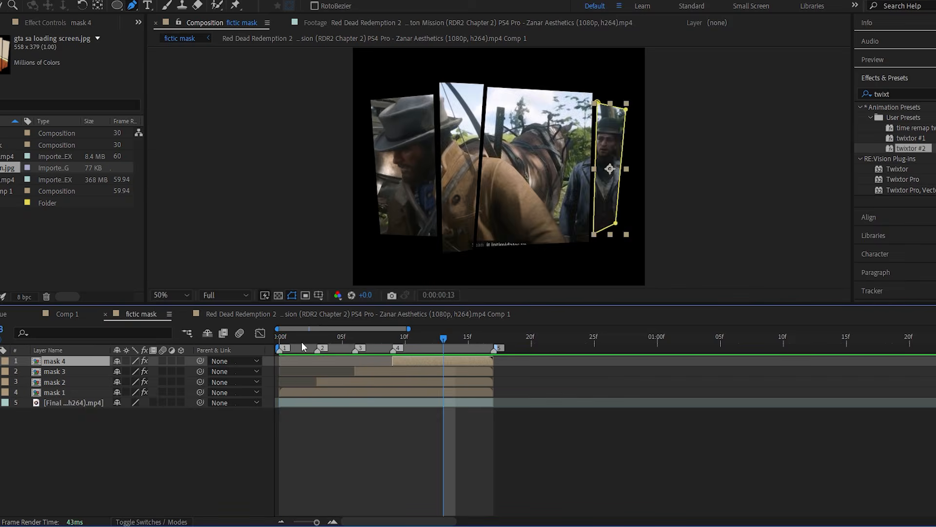
Duplicate the mask 1 layer and rename the copy "white flash".
click(280, 338)
click(315, 393)
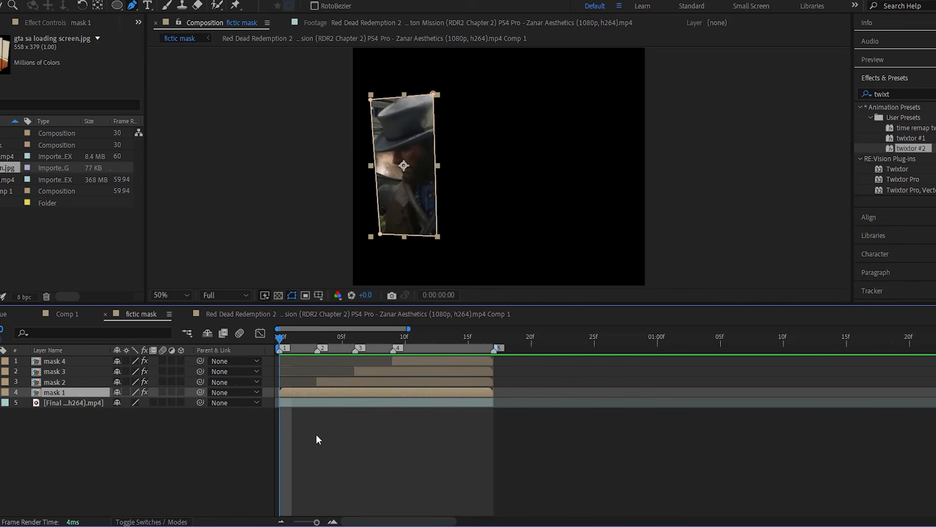
key(ctrl+d)
right_click(95, 393)
click(117, 371)
text(white flash)
key(Return)
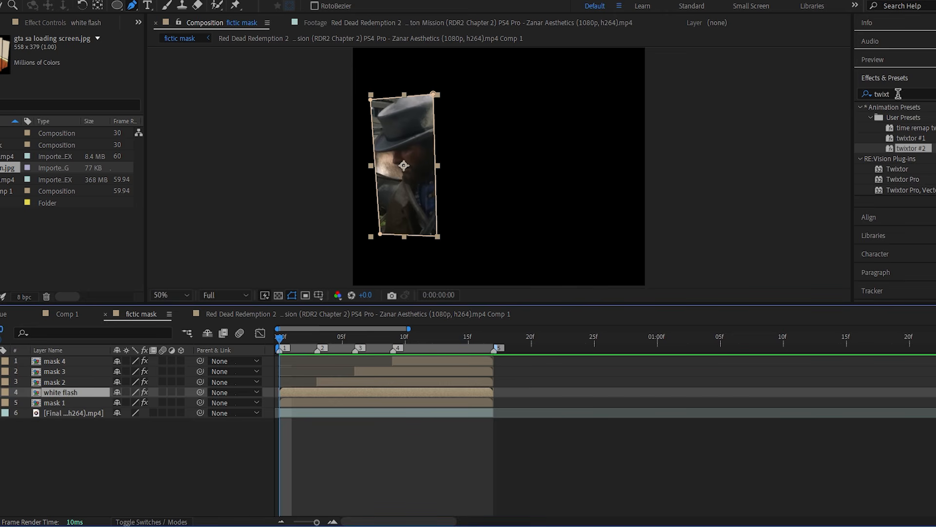
Apply the Fill effect to the white flash layer and set its color to white (FFFFFF).
double_click(850, 94)
text(fl)
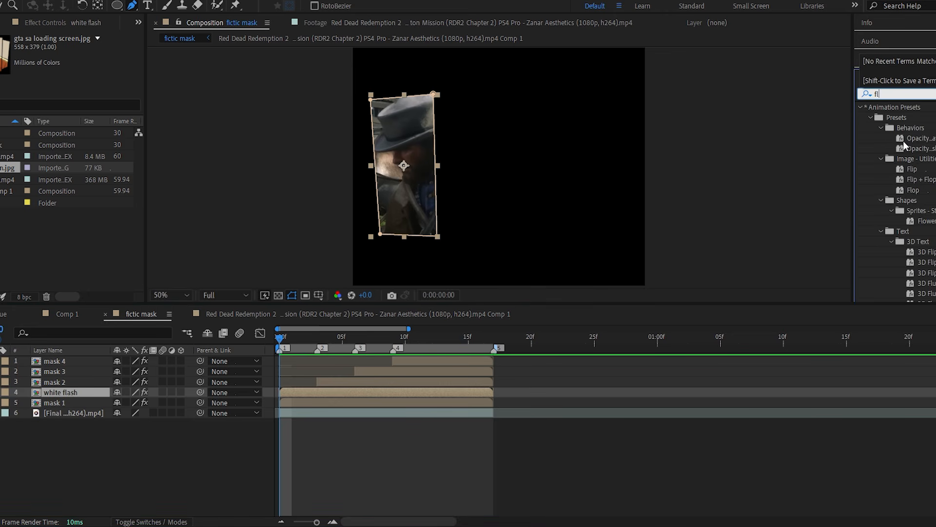
text(il)
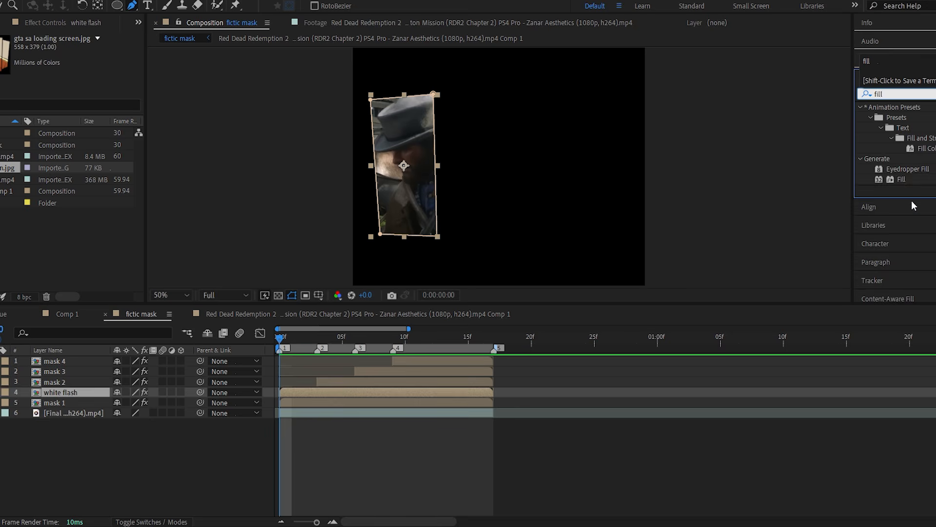
double_click(902, 179)
click(63, 255)
click(112, 215)
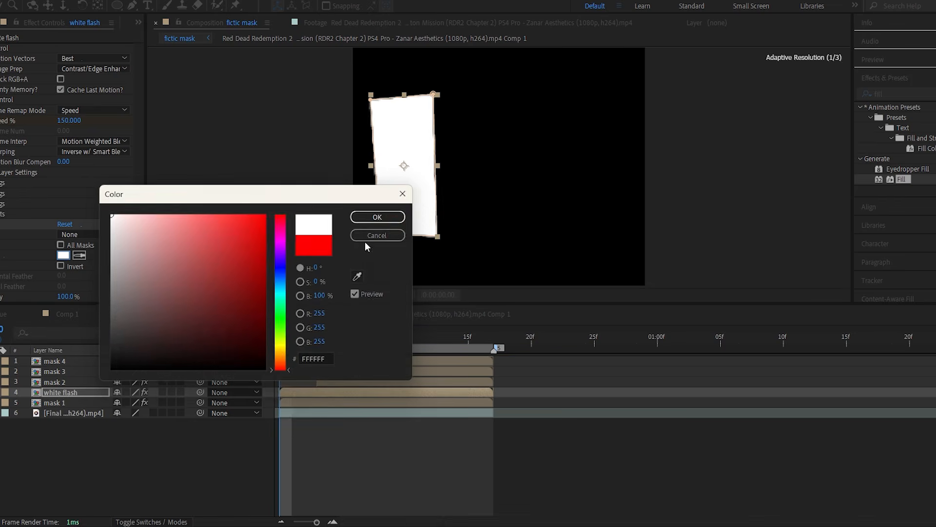
key(Return)
Split the white flash layer at frame 1 and delete the remainder, keeping a single-frame flash.
key(Page_Down)
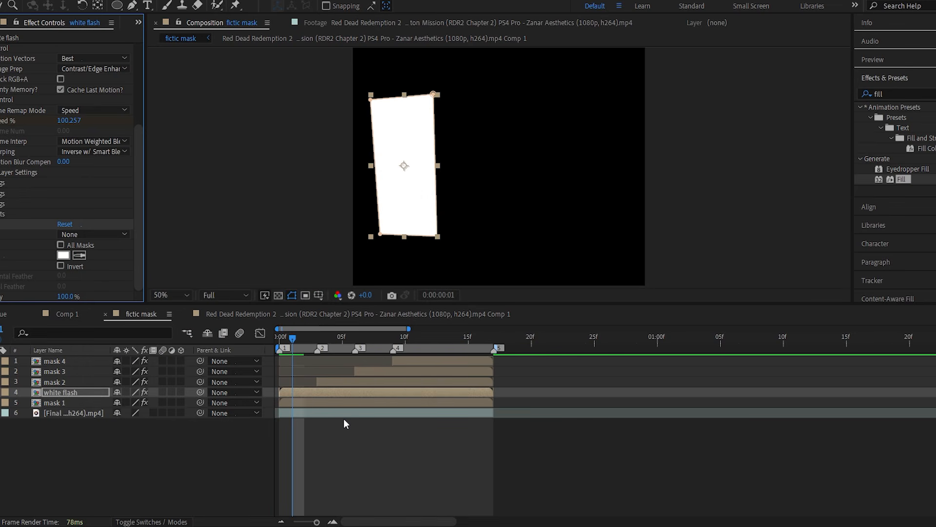
key(ctrl+shift+d)
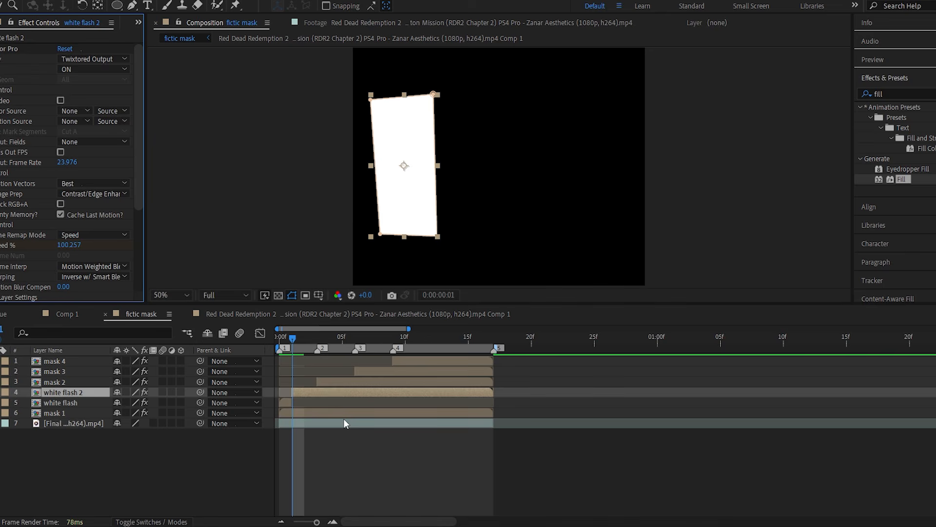
click(341, 393)
key(Delete)
key(space)
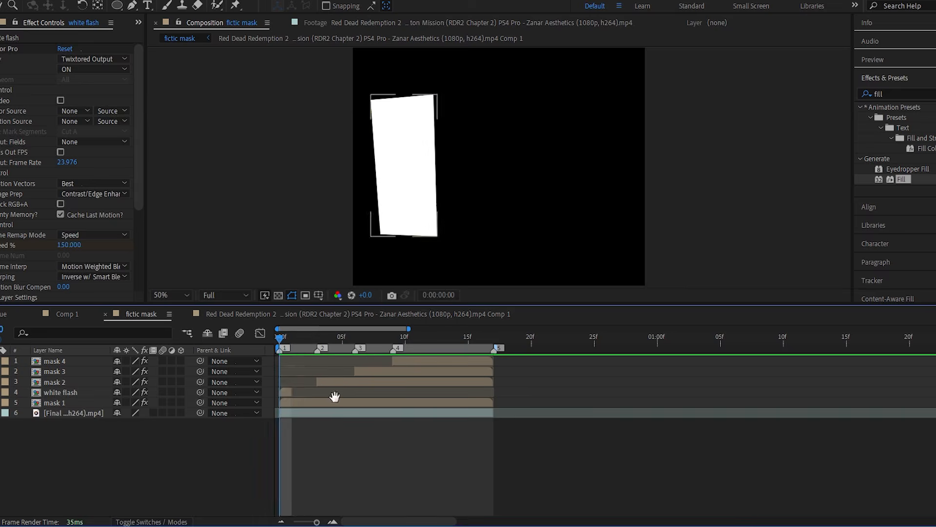
Create a one-frame white flash at marker 2 from a duplicate of mask 2, copying the white Fill effect onto it.
click(333, 383)
key(i)
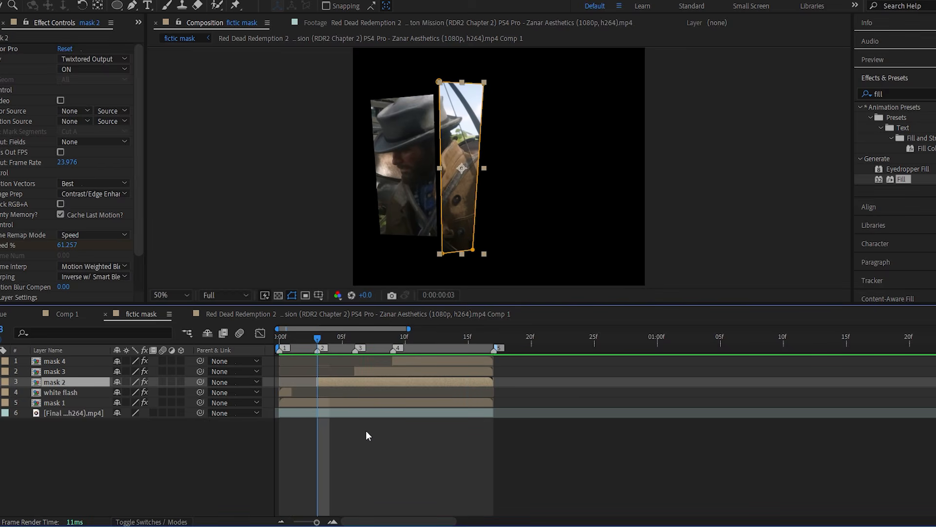
key(ctrl+d)
click(263, 403)
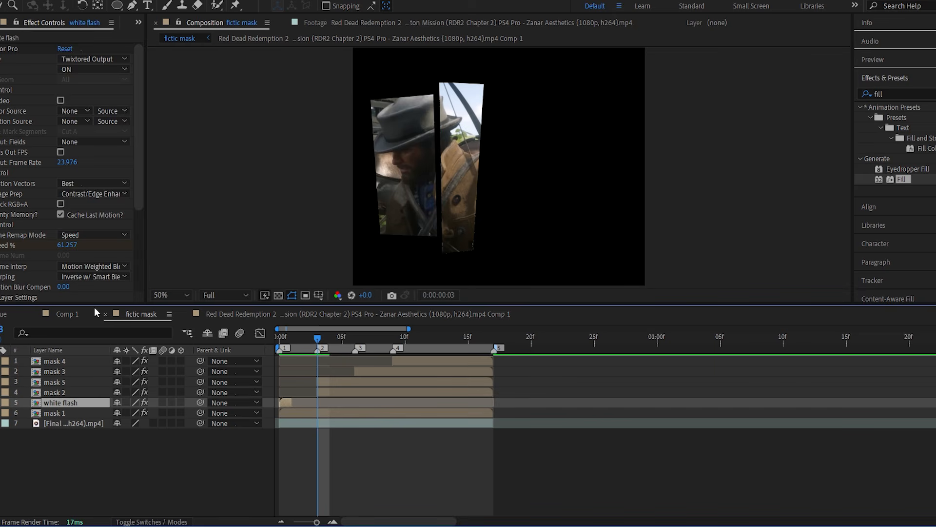
scroll(44, 277, down, 5)
click(355, 381)
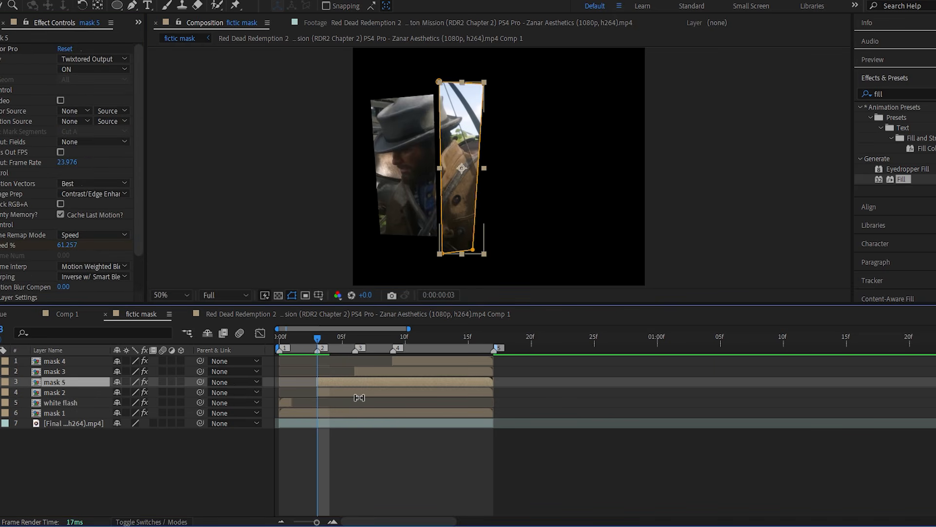
key(Page_Down)
key(alt+bracketright)
Create a one-frame white flash at marker 3 from a duplicate of mask 3 with the white Fill effect.
click(384, 373)
key(i)
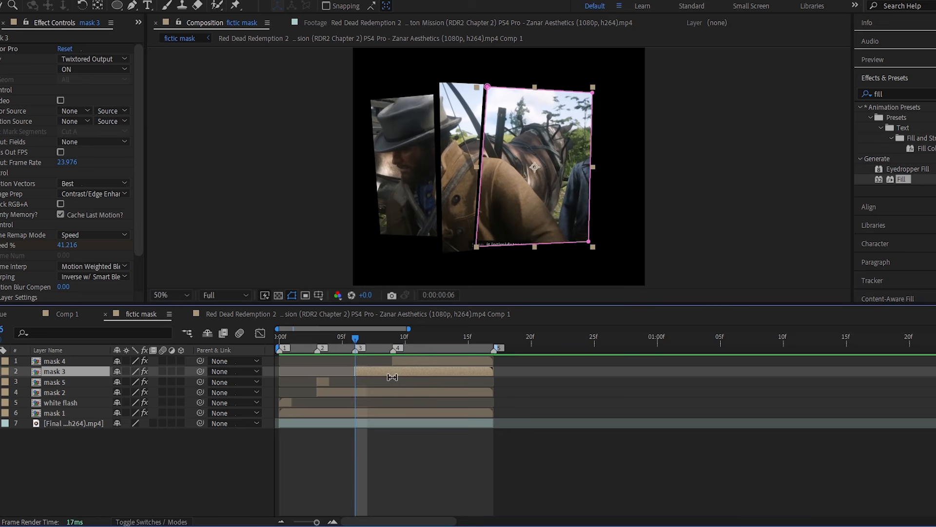
key(ctrl+d)
key(Page_Down)
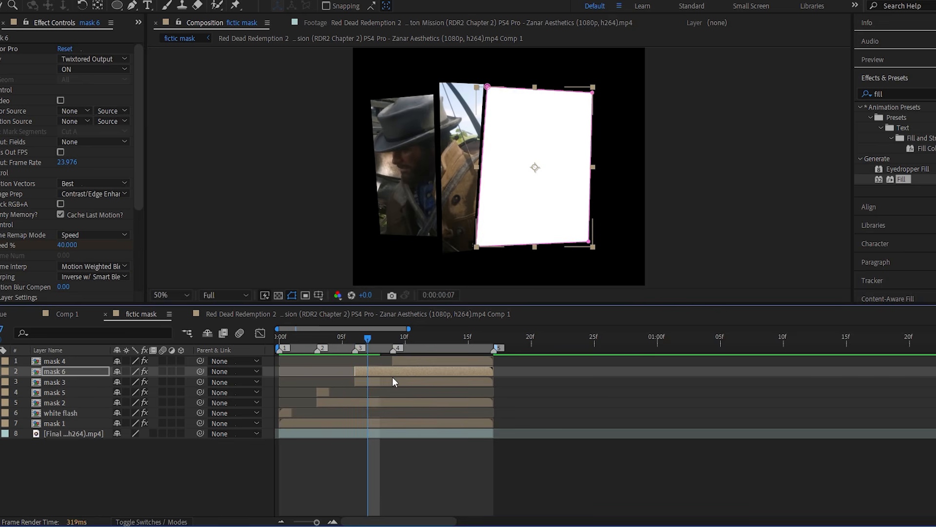
key(alt+bracketright)
Create a one-frame white flash at marker 4 from a duplicate of mask 4 with the white Fill effect.
click(414, 364)
key(i)
key(ctrl+d)
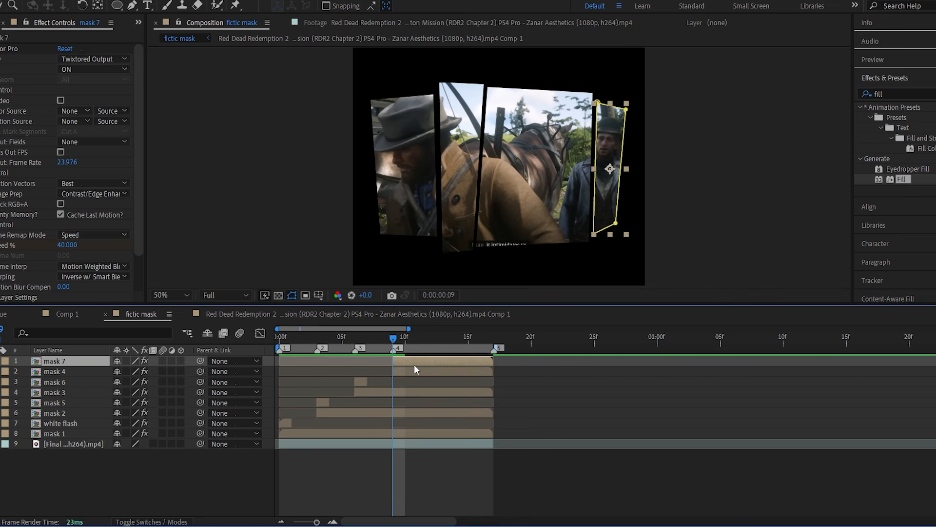
key(Page_Down)
key(alt+bracketright)
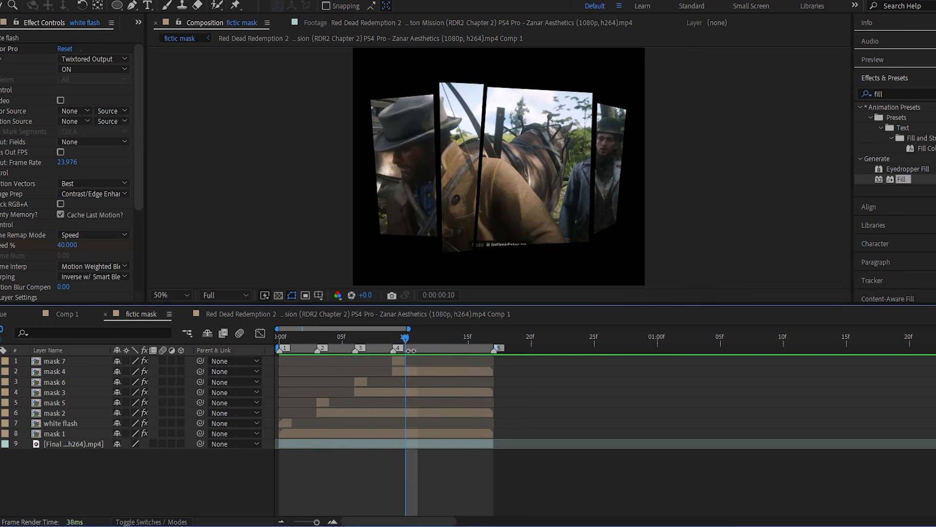
Play back the panel sequence with its white flashes and save the project.
key(space)
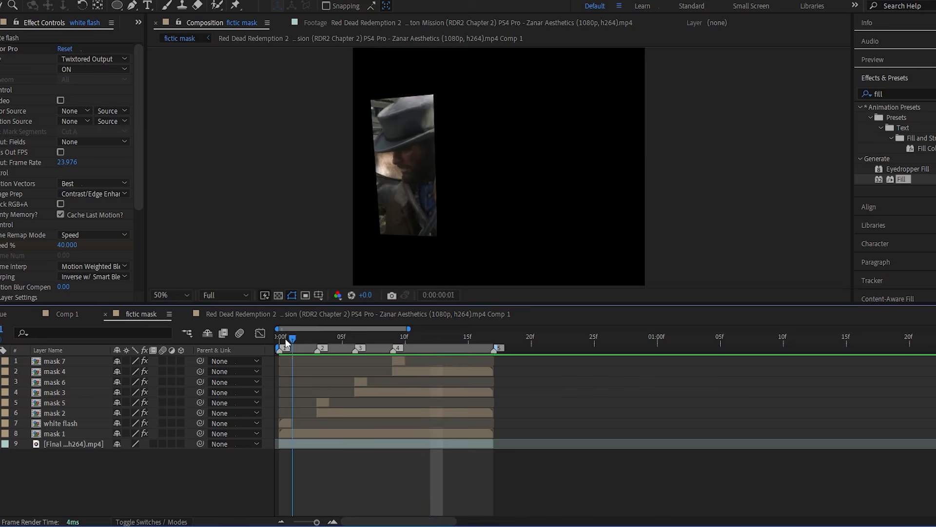
key(space)
key(space)
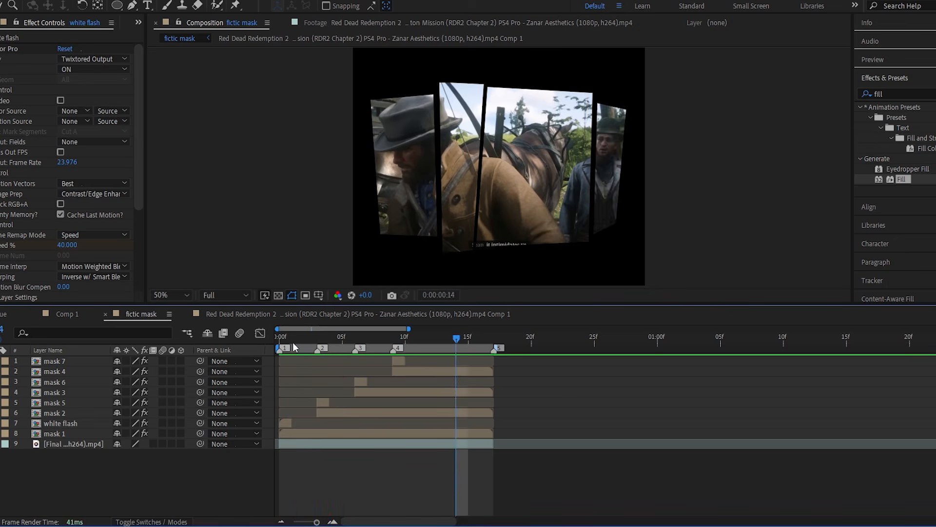
key(space)
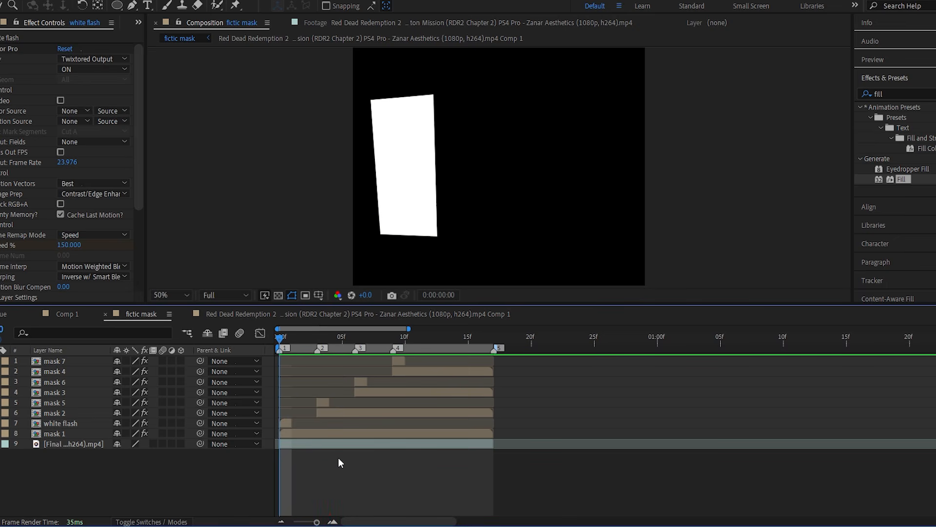
key(ctrl+s)
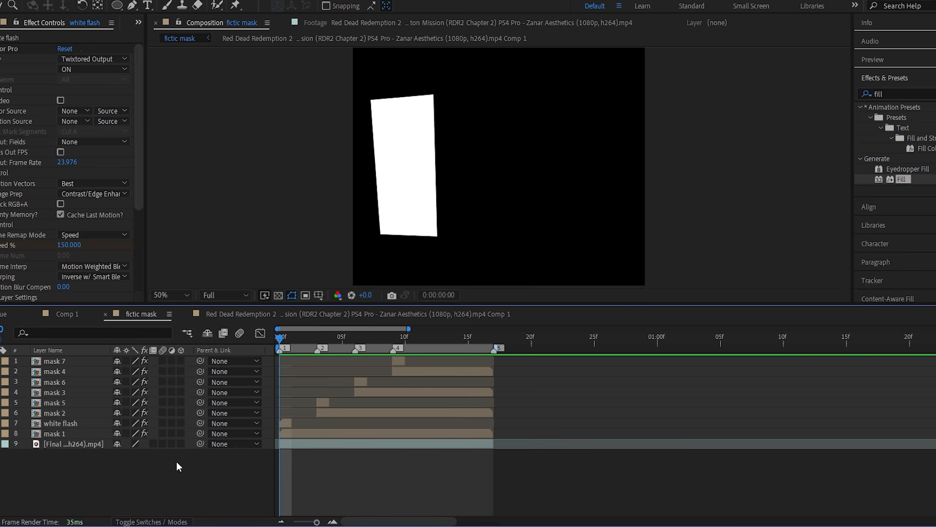
Precompose all the mask and white flash layers together, leaving out the footage layer.
click(95, 434)
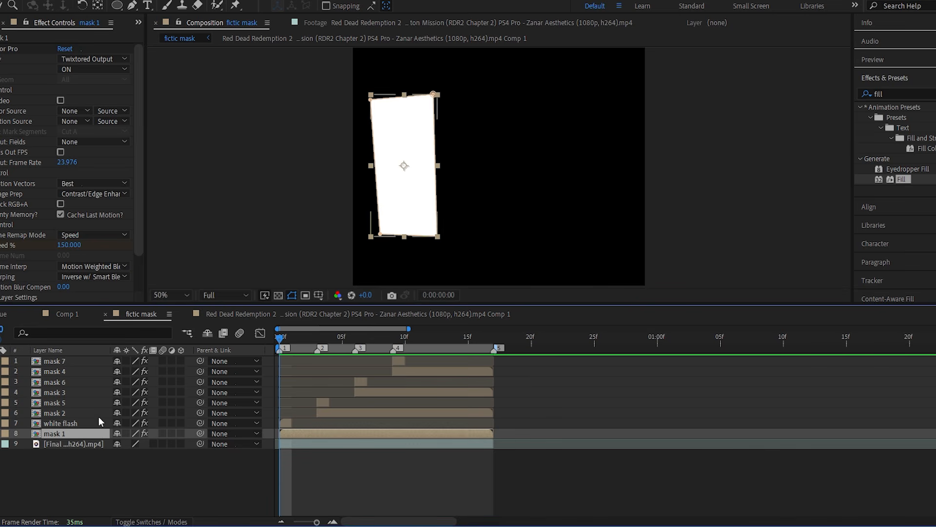
shift+click(92, 362)
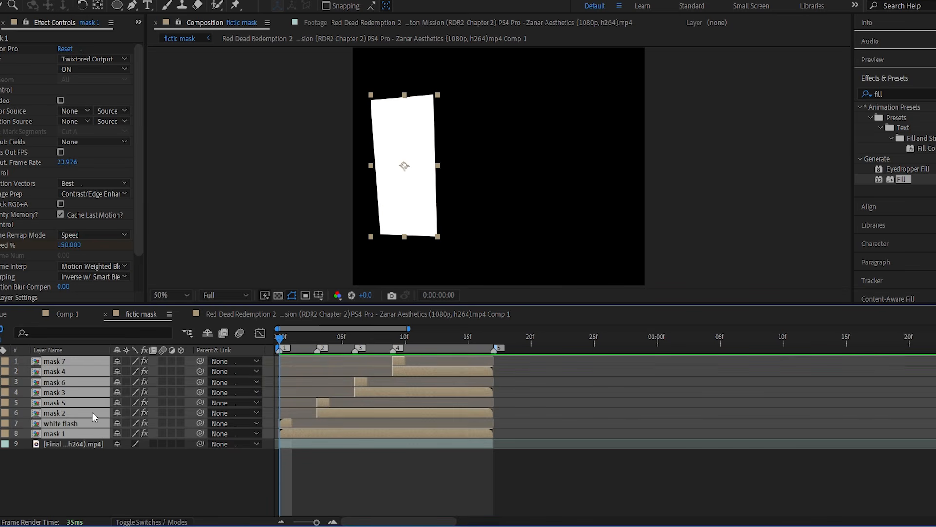
key(ctrl+shift+c)
key(Return)
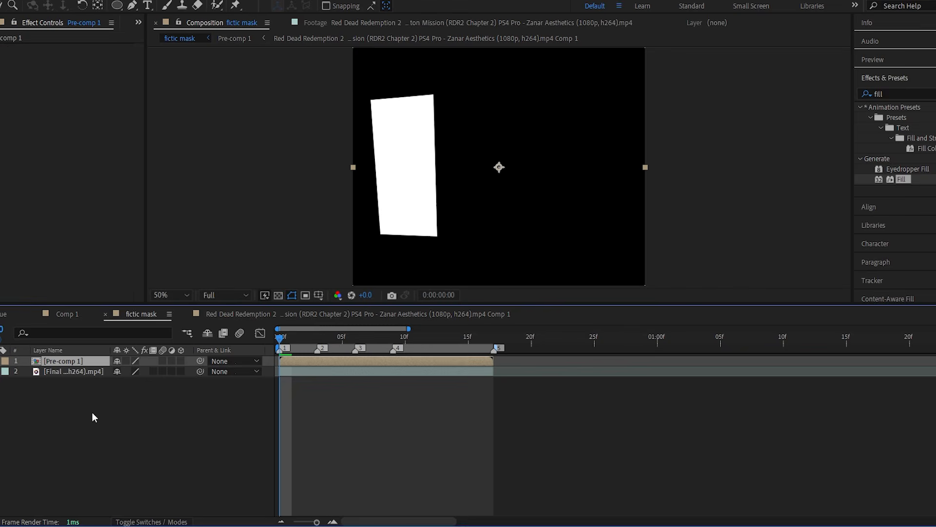
Enable motion blur on the precomposed layer and on every layer inside it.
click(162, 361)
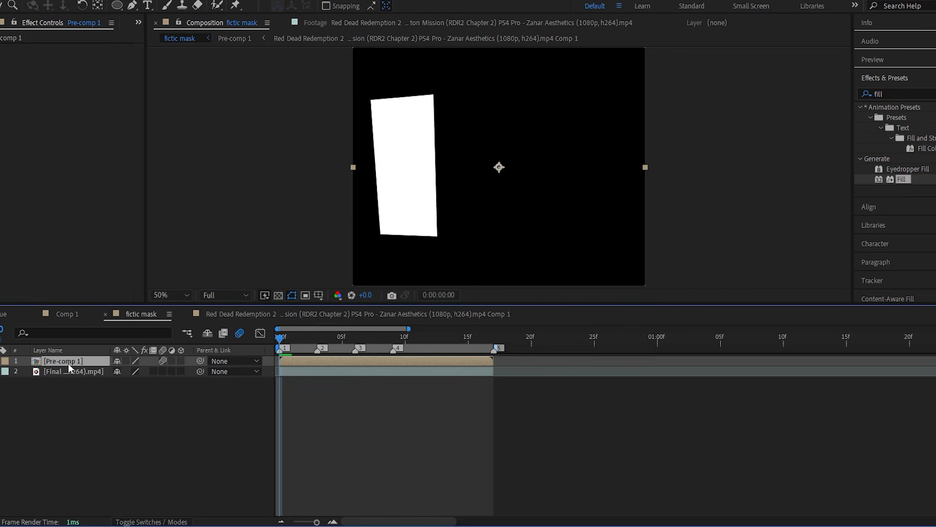
double_click(68, 364)
drag(77, 467, 72, 349)
click(161, 362)
click(141, 440)
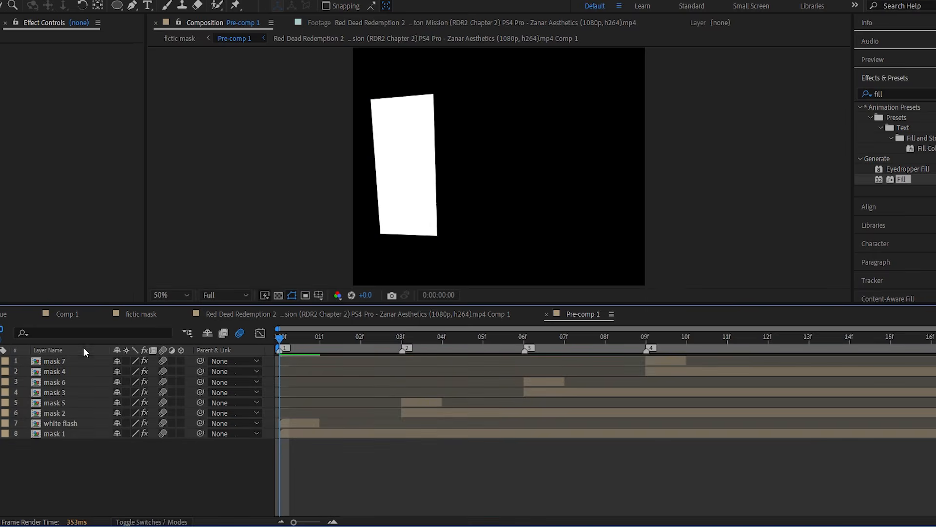
Return to the fictic mask composition and apply the S_BlurMoCurves effect to the precomposed layer.
click(144, 315)
click(325, 390)
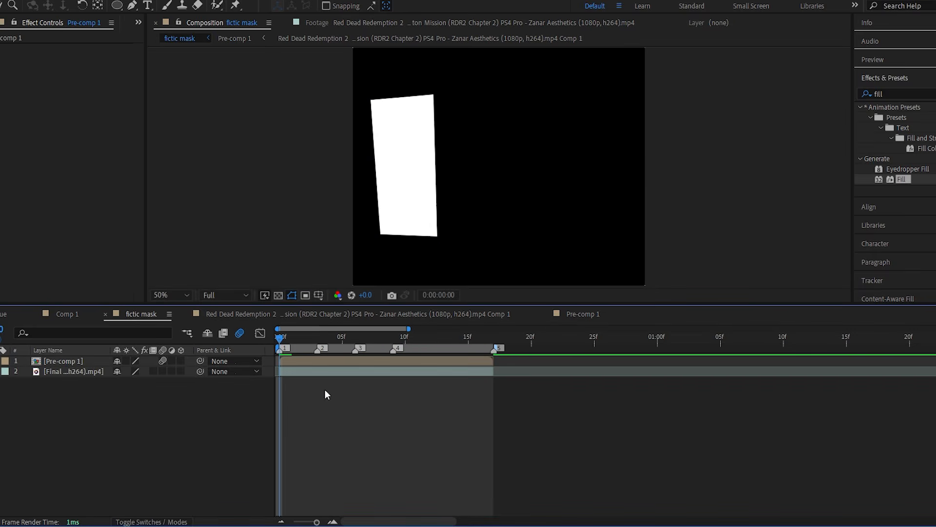
click(359, 364)
click(905, 93)
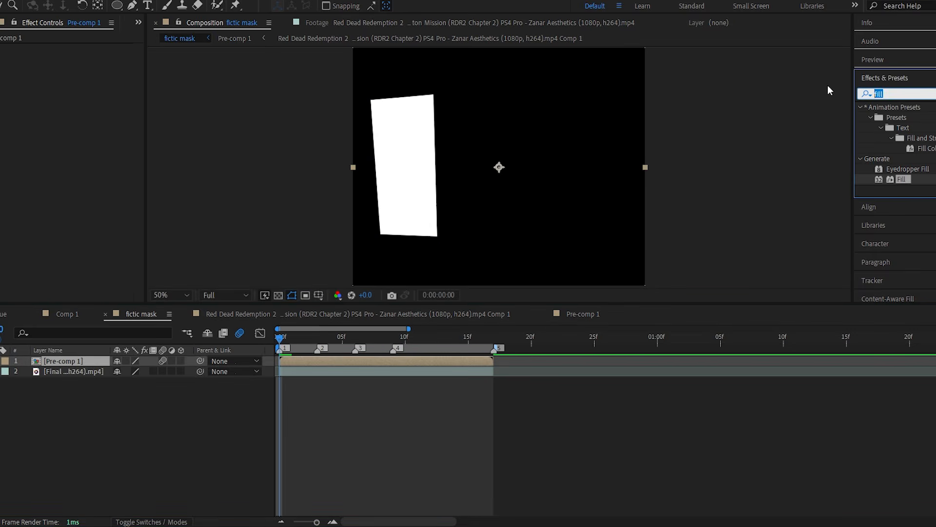
text(s_blur)
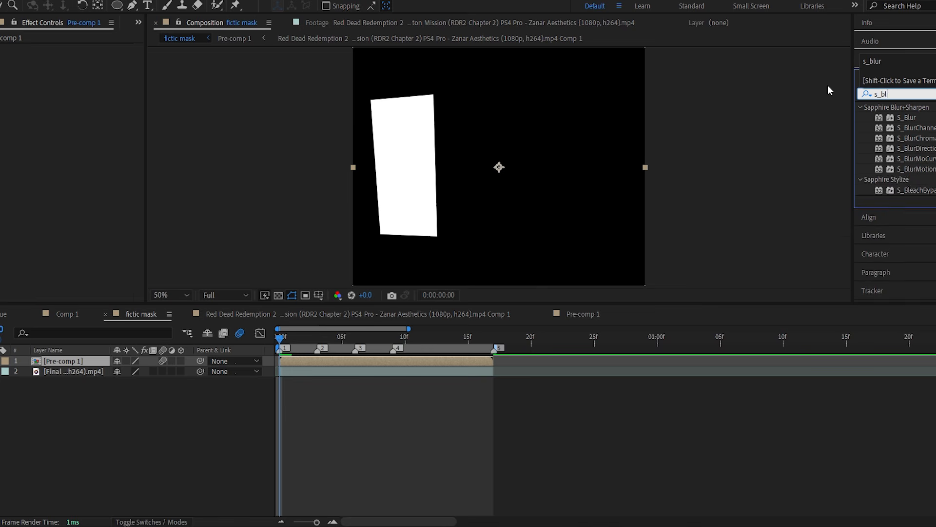
double_click(916, 159)
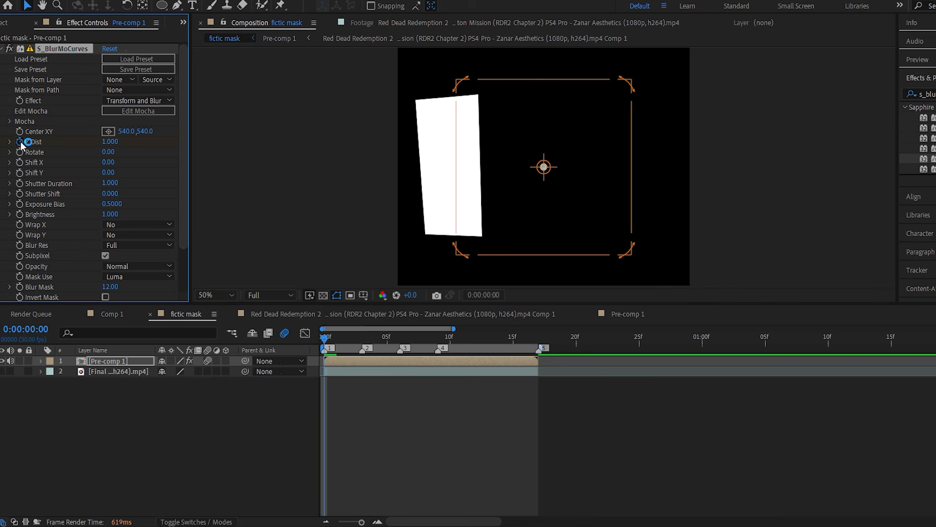
Animate S_BlurMoCurves Z Dist with keyframes from 0.670 at frame 0 to 1 at frame 17.
drag(114, 144, 95, 142)
key(u)
drag(390, 340, 539, 344)
click(110, 142)
text(1)
key(Return)
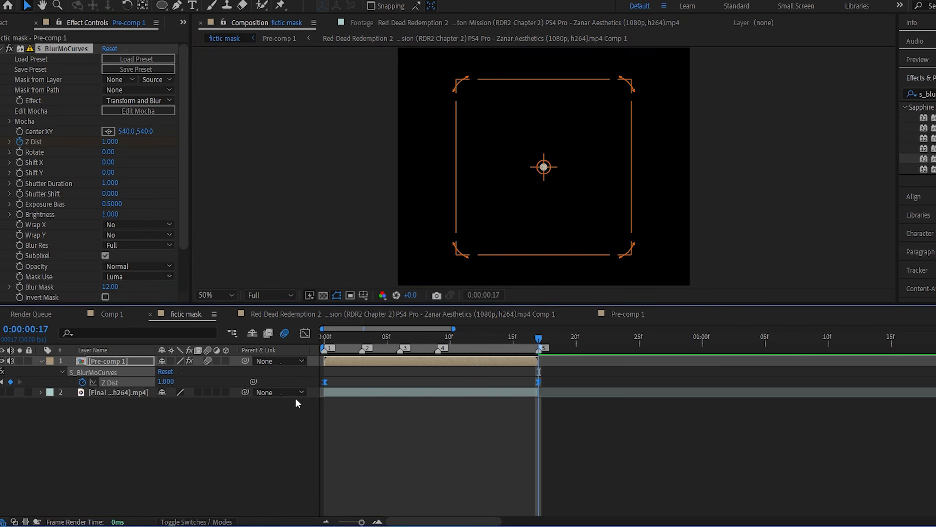
Shape the Z Dist value curve so it is steep at both keyframes and flatter in the middle.
click(305, 333)
click(425, 436)
drag(393, 487, 368, 428)
drag(468, 365, 503, 432)
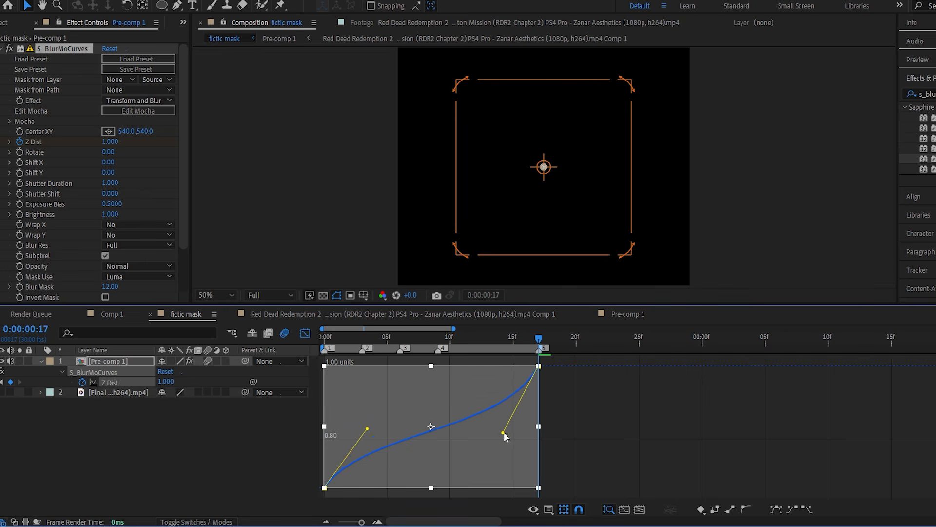
drag(361, 521, 356, 522)
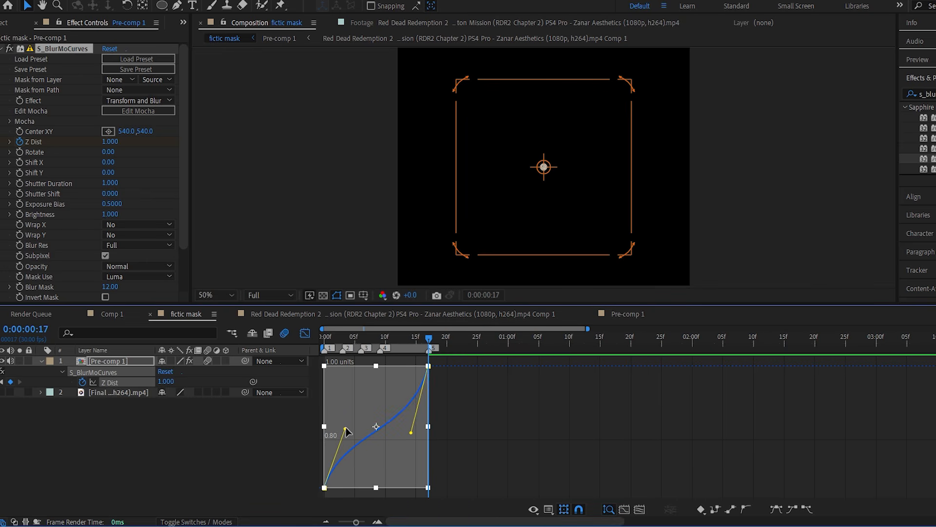
drag(410, 437, 413, 435)
drag(347, 432, 342, 419)
key(Home)
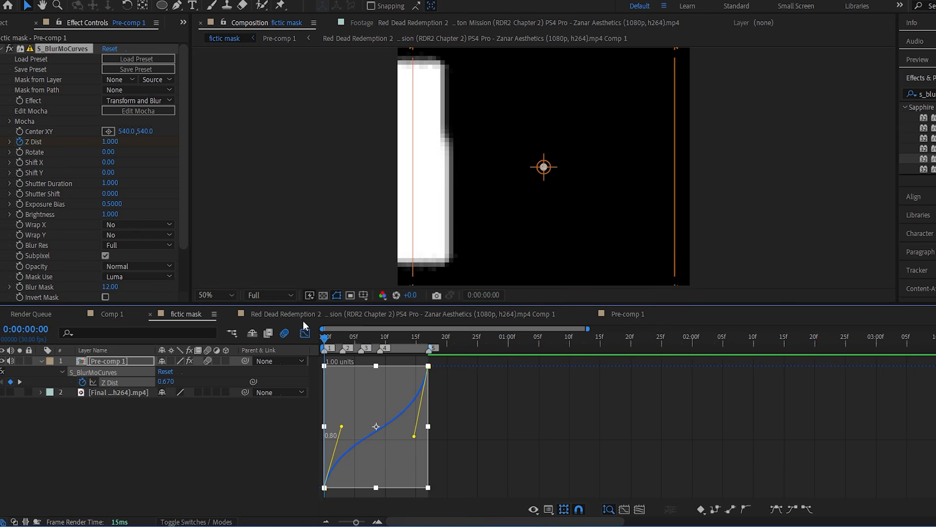
Preview the animated zoom blur and add a new adjustment layer above the precomposed layer.
key(space)
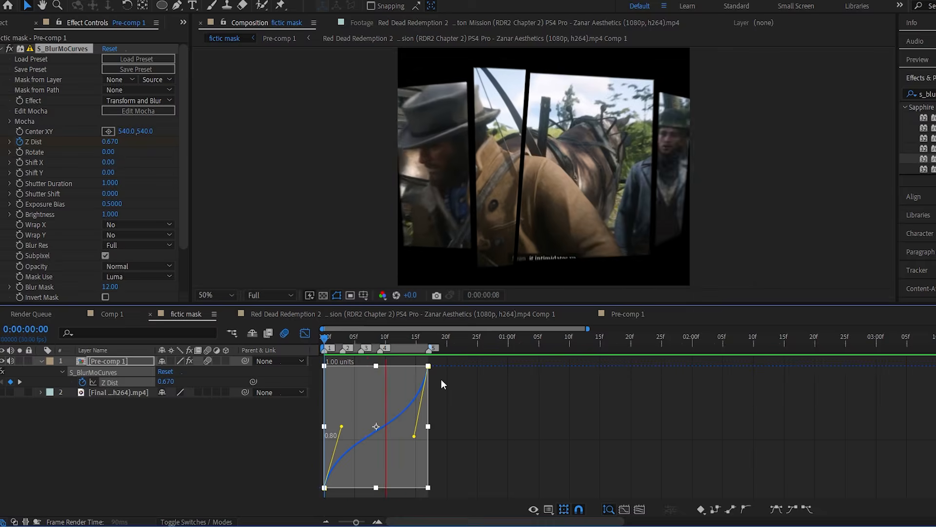
key(space)
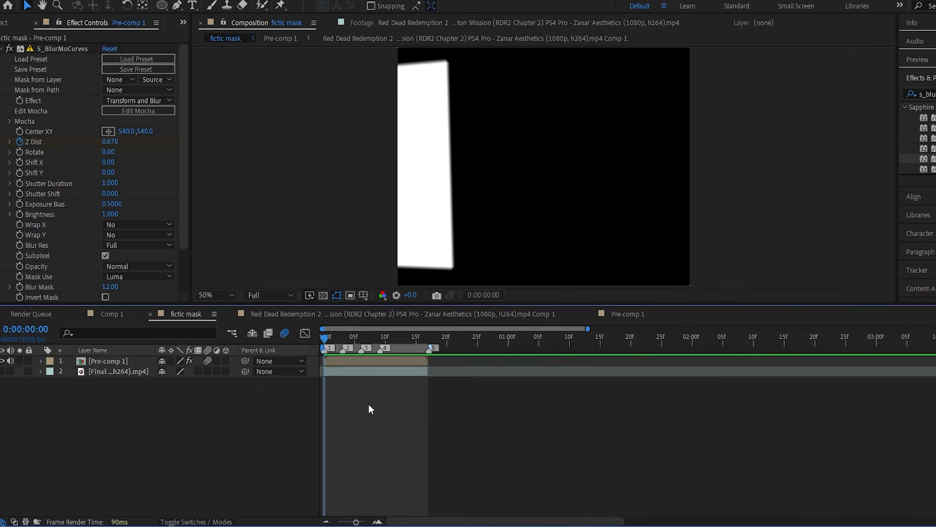
key(ctrl+alt+y)
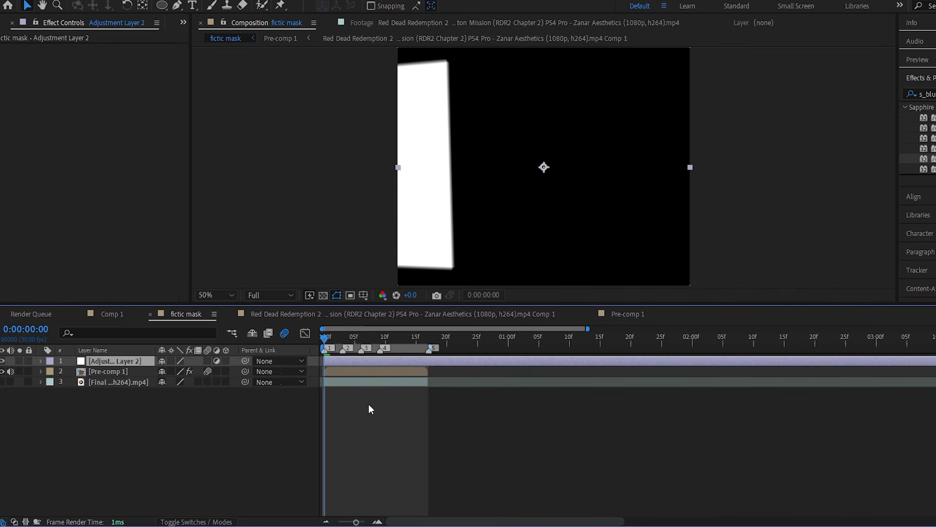
Search the effects for "s_sha" and apply S_Shake to the new adjustment layer.
click(929, 94)
key(BackSpace)
key(BackSpace)
key(BackSpace)
text(sha)
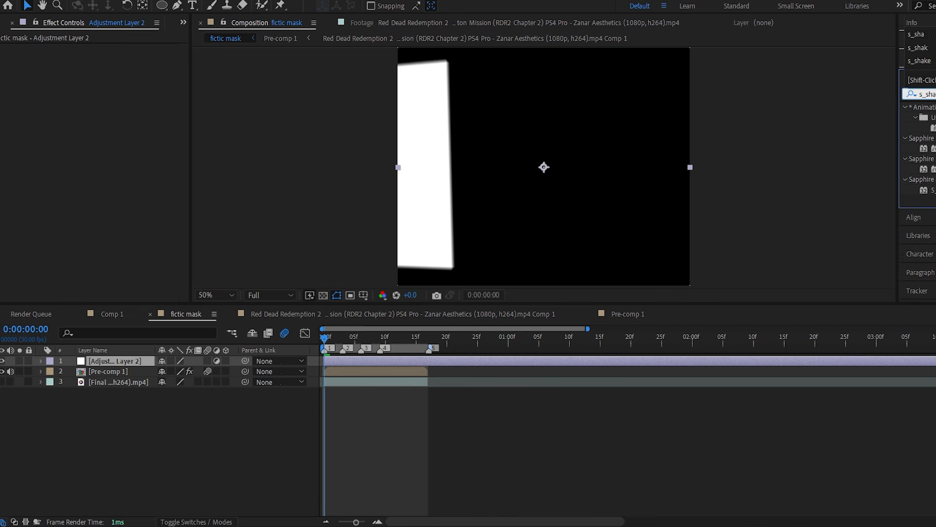
click(932, 149)
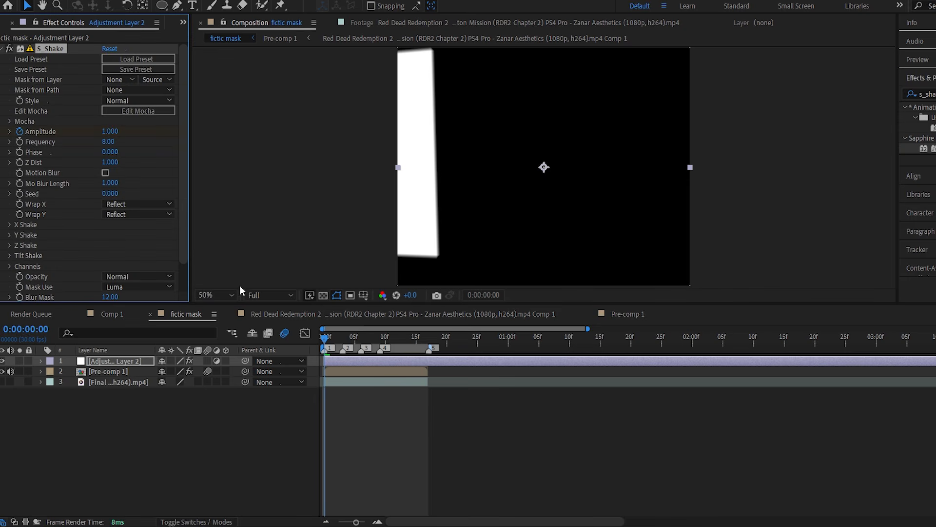
Animate the S_Shake Amplitude from 1 at frame 0 down to 0 at frame 3.
key(u)
click(341, 341)
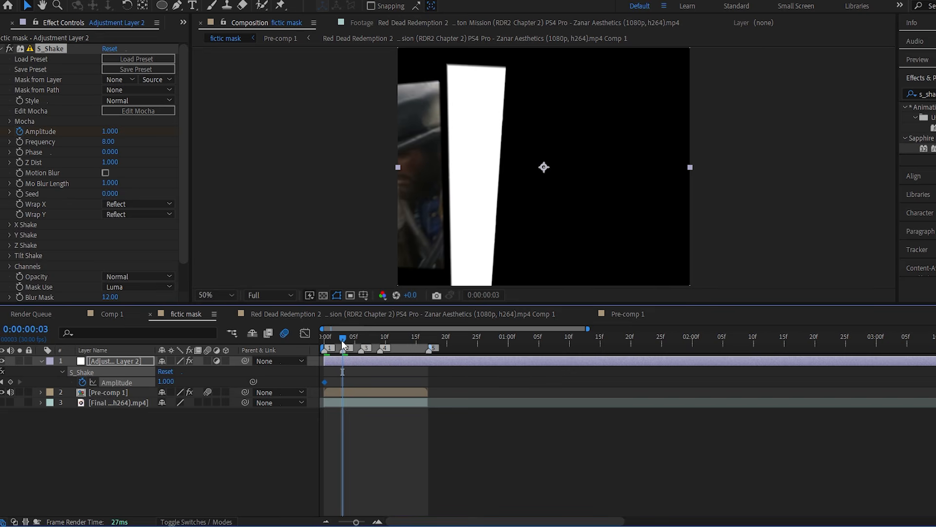
click(112, 133)
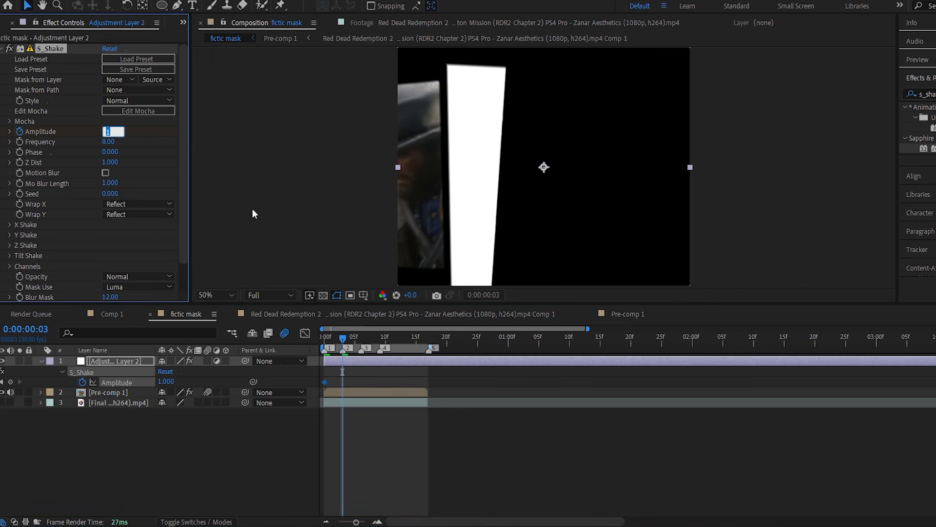
text(0)
key(Return)
Return to frame 0, set the S_Shake Frequency to 15 and enable its Motion Blur option.
key(Home)
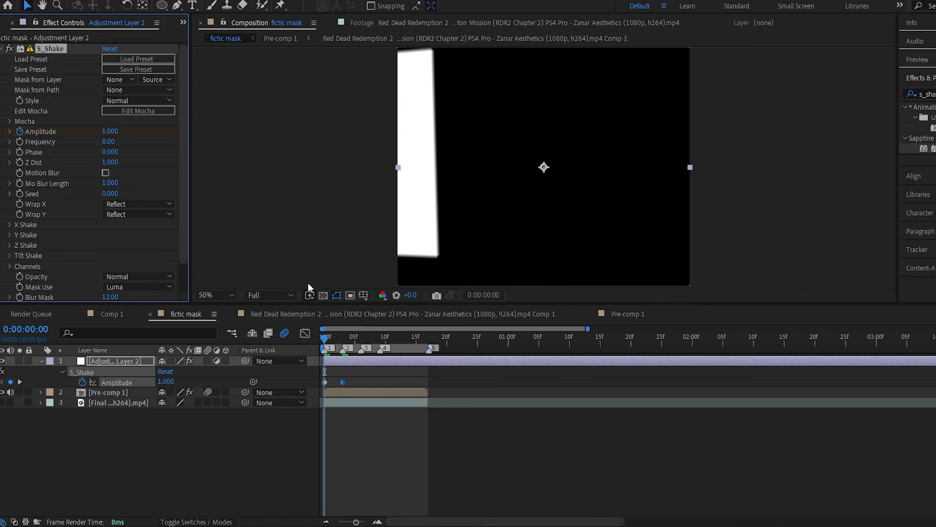
click(107, 142)
text(15)
key(Return)
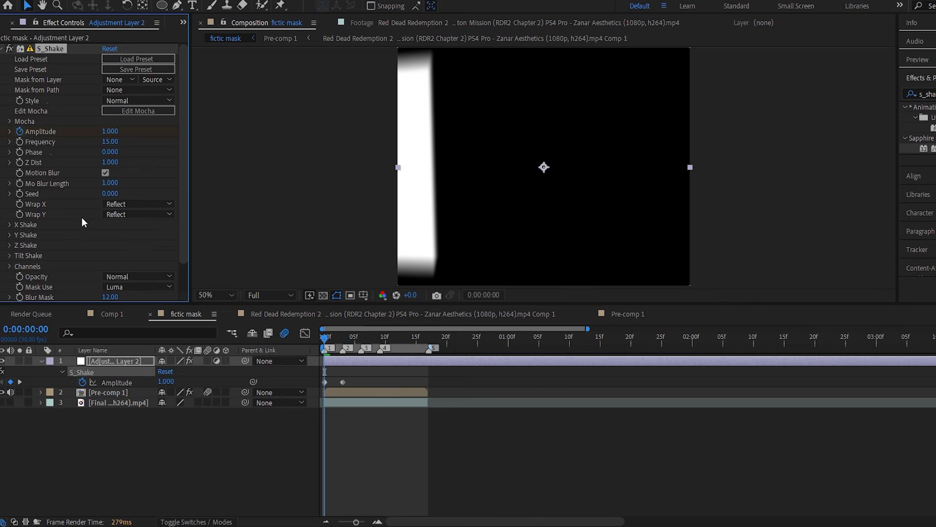
Easy-ease both Amplitude keyframes and shape the value curve to drop steeply at the start and flatten towards the end.
drag(346, 379, 319, 390)
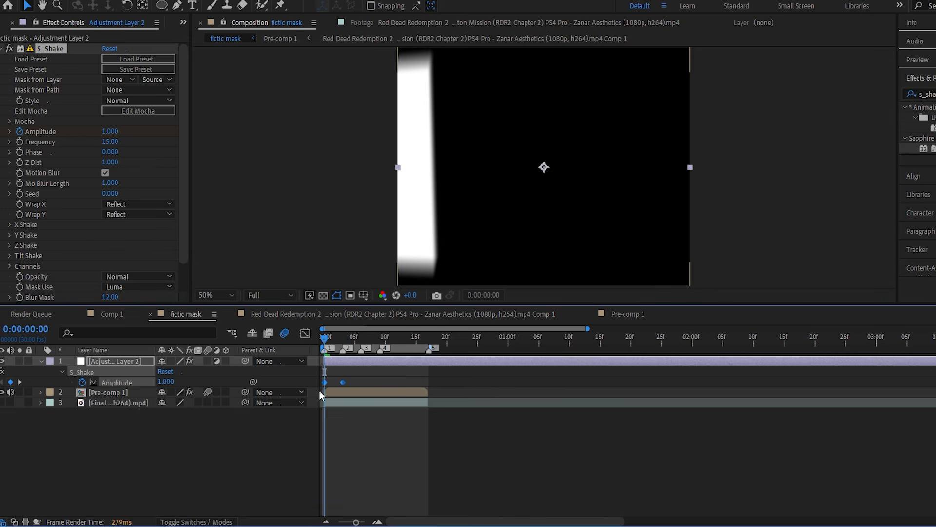
click(305, 333)
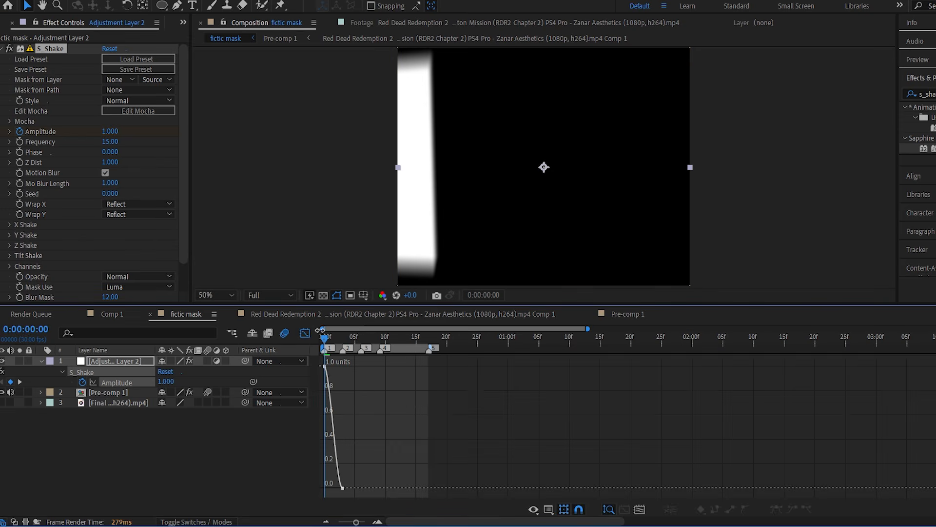
key(F9)
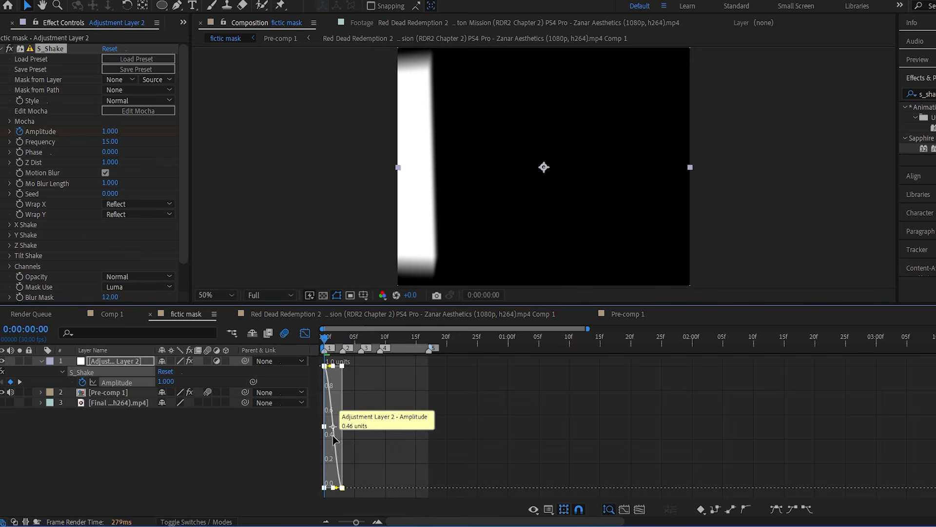
click(637, 507)
drag(355, 366, 326, 396)
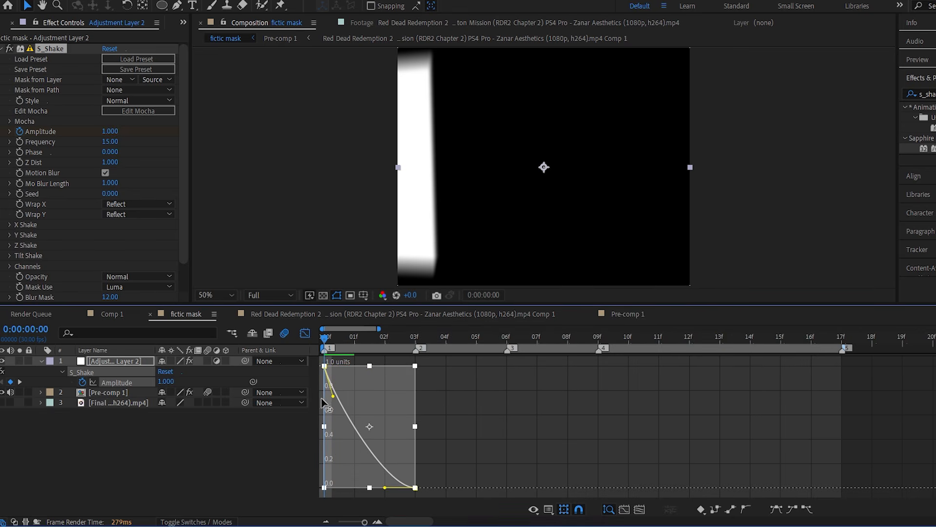
drag(366, 522, 366, 522)
drag(334, 398, 327, 418)
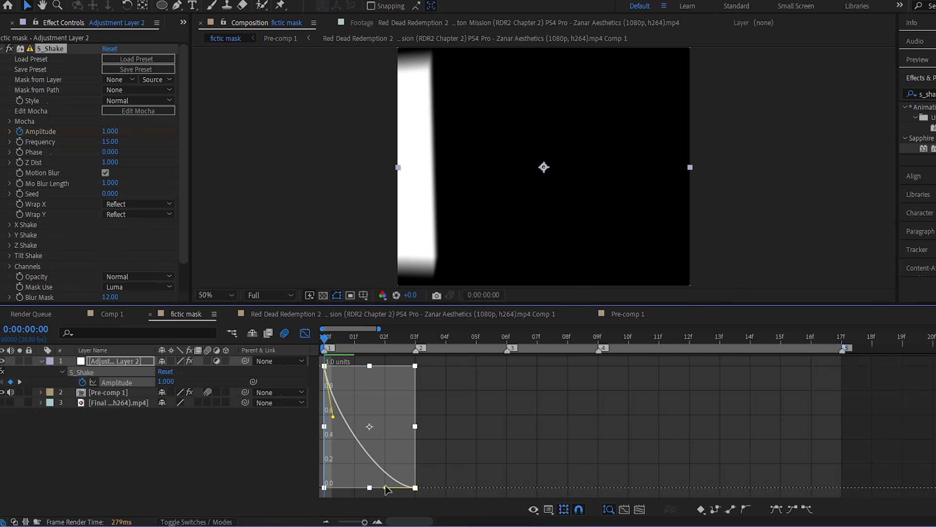
drag(385, 488, 378, 487)
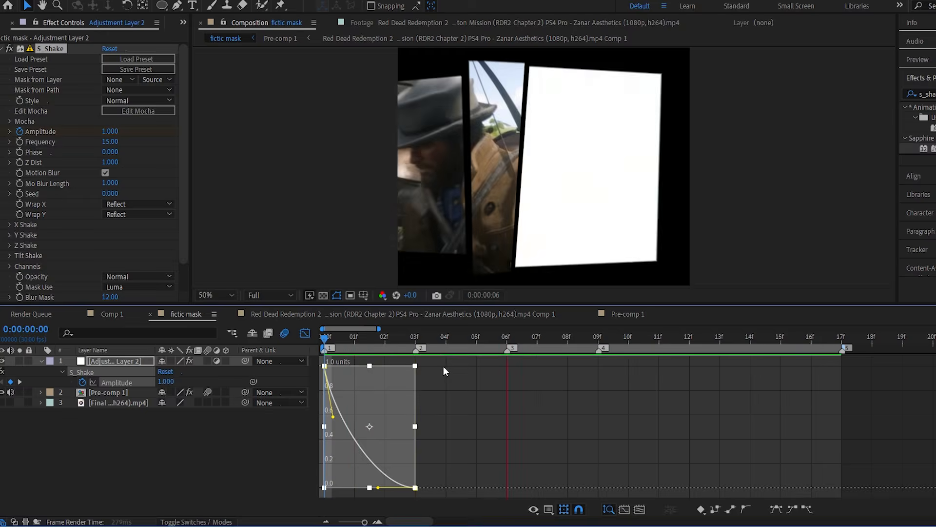
Move the second Amplitude keyframe to frame 9, near marker 4, and preview the longer shake.
key(space)
click(305, 333)
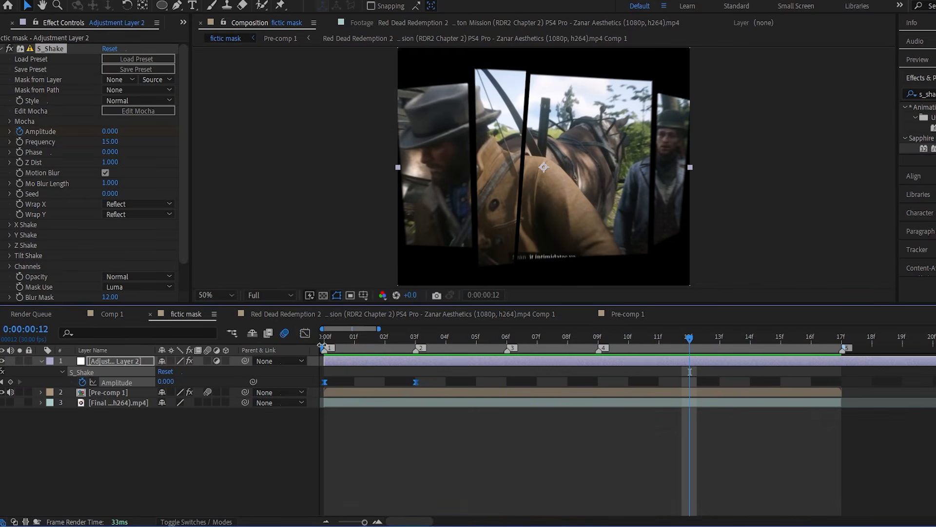
drag(362, 520, 355, 521)
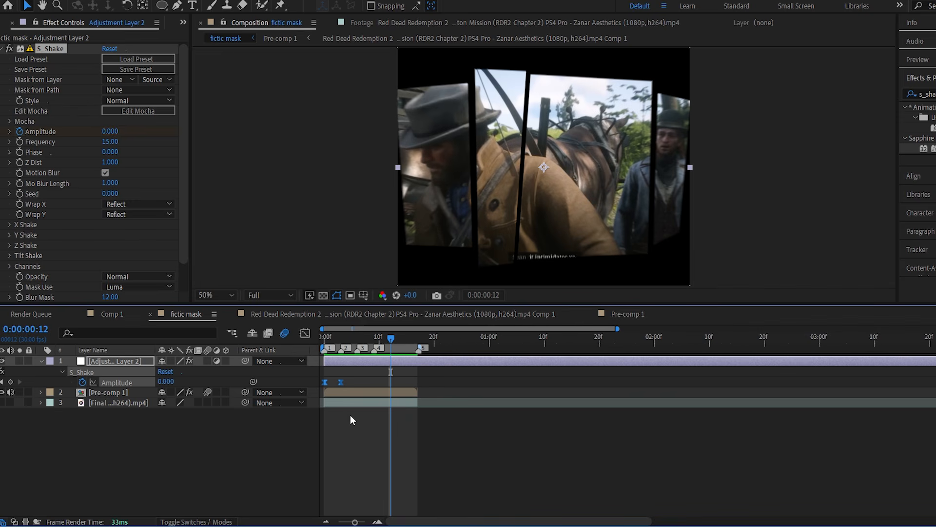
drag(341, 383, 373, 382)
drag(366, 340, 326, 323)
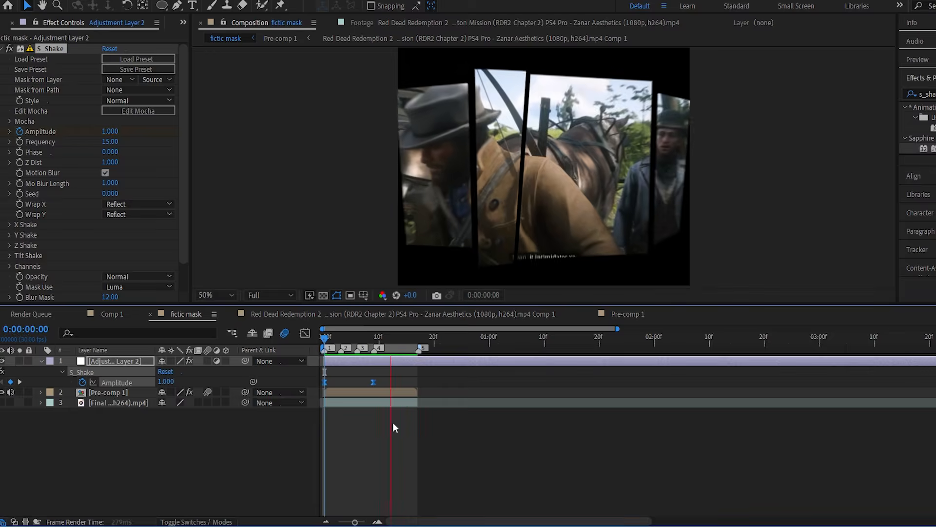
click(397, 436)
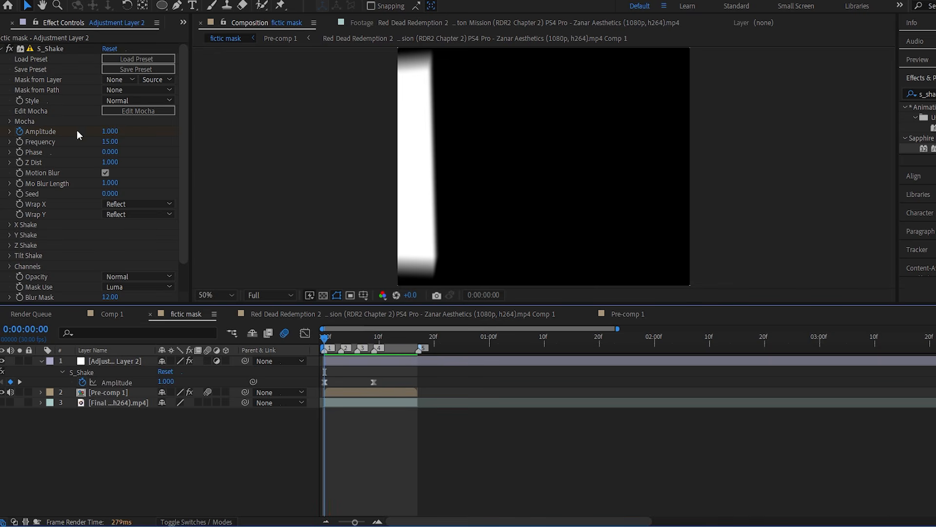
Raise the S_Shake Amplitude at frame 0 to 1.810 and preview the stronger shake.
drag(110, 132, 163, 139)
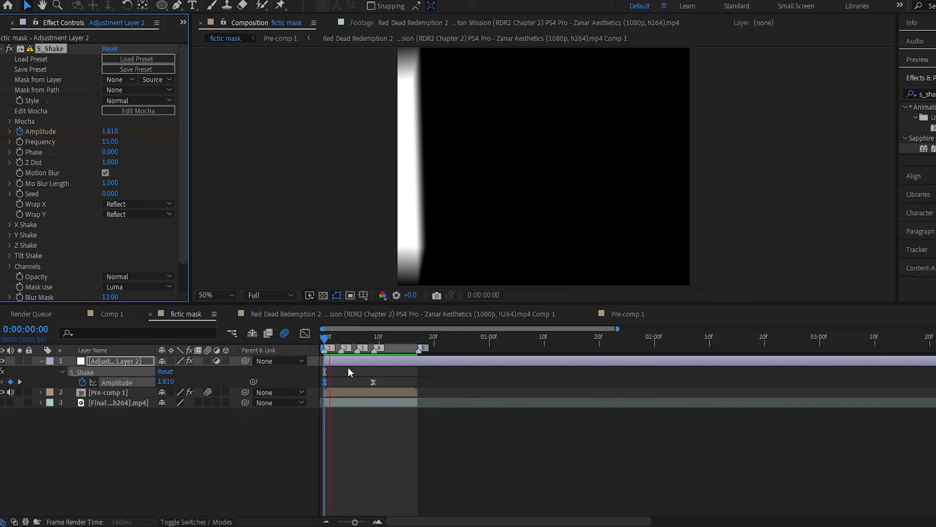
key(space)
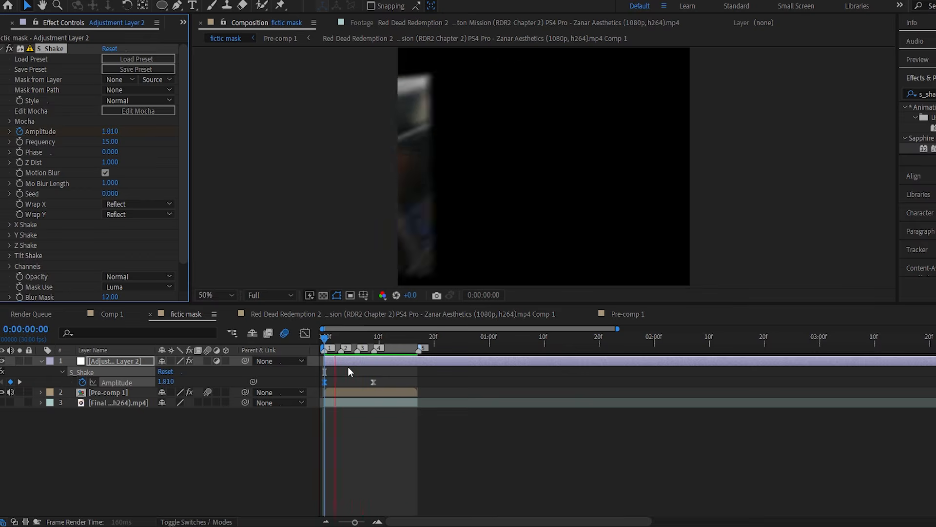
key(space)
drag(336, 335, 309, 330)
key(space)
key(space)
Try an S_Shake Frequency of 10 in a preview and undo the change.
click(110, 142)
text(10)
key(Return)
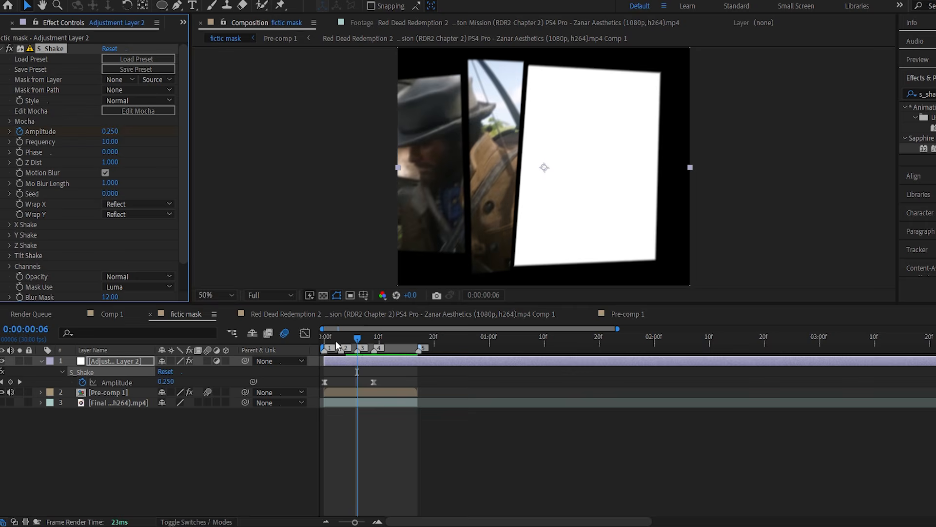
drag(336, 340, 308, 334)
key(space)
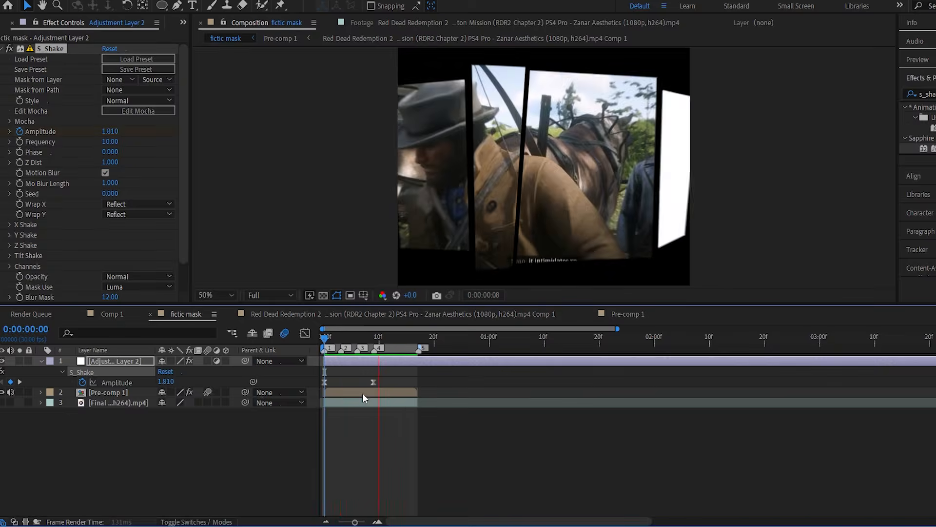
key(space)
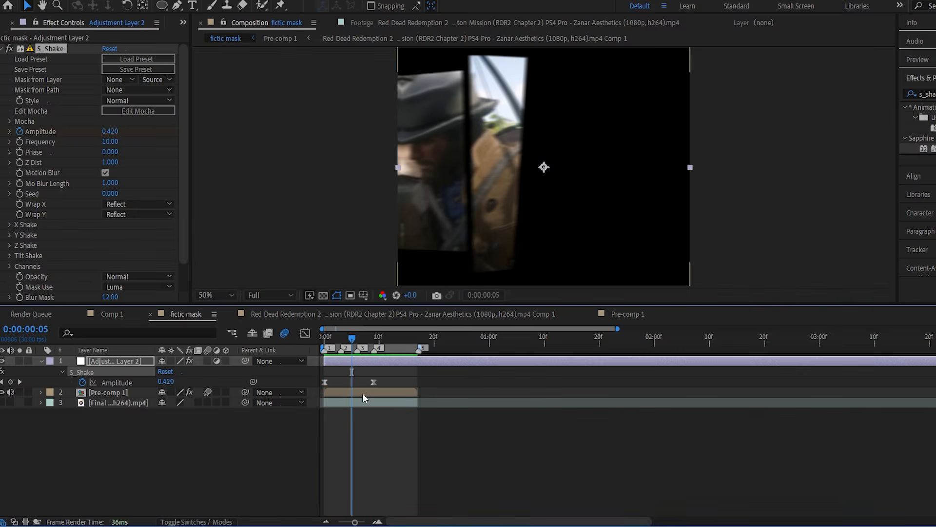
key(ctrl+z)
Try an S_Shake Frequency of 25 and preview the shake.
click(112, 143)
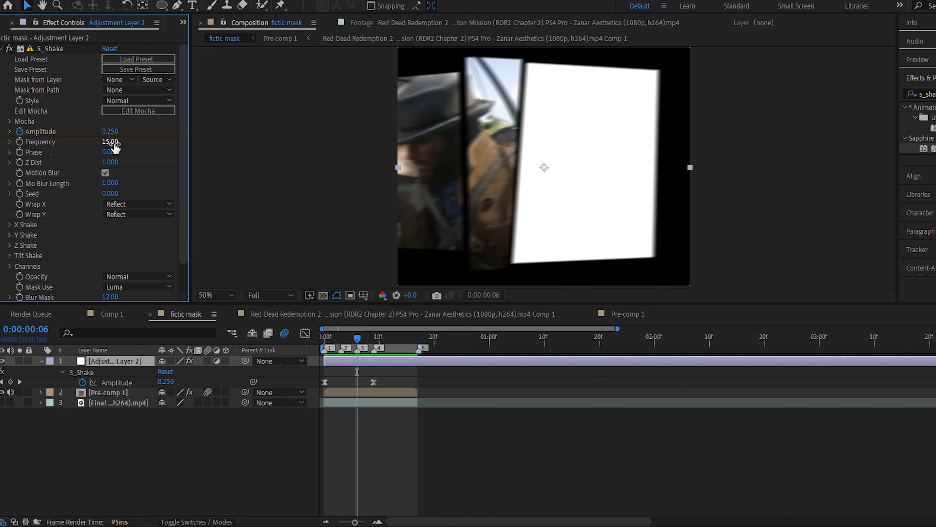
text(25)
key(Return)
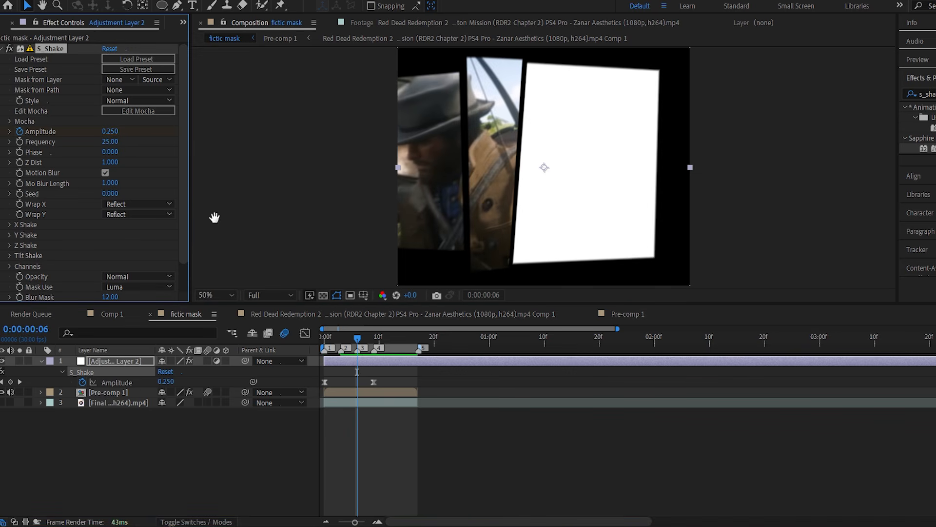
key(space)
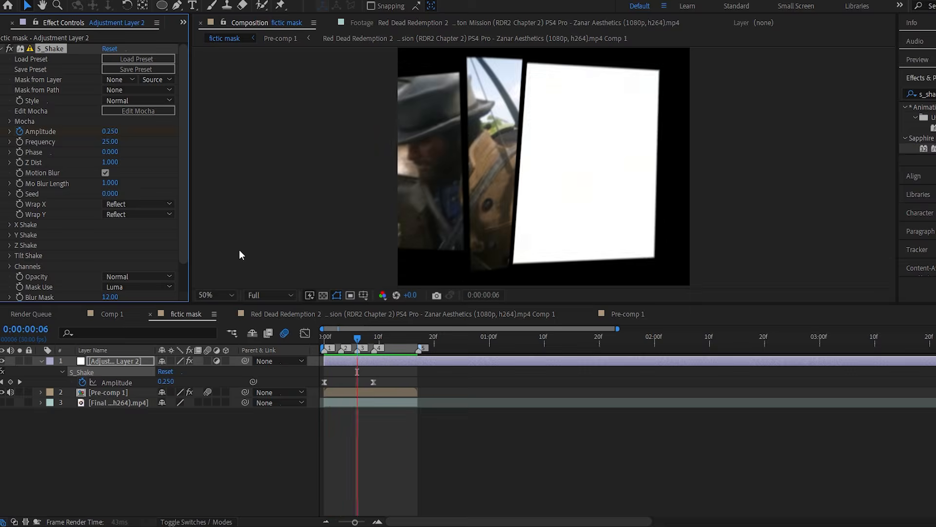
key(space)
Set the S_Shake Frequency to 30 and preview the shake from frame 0.
click(111, 142)
text(30)
key(Return)
key(space)
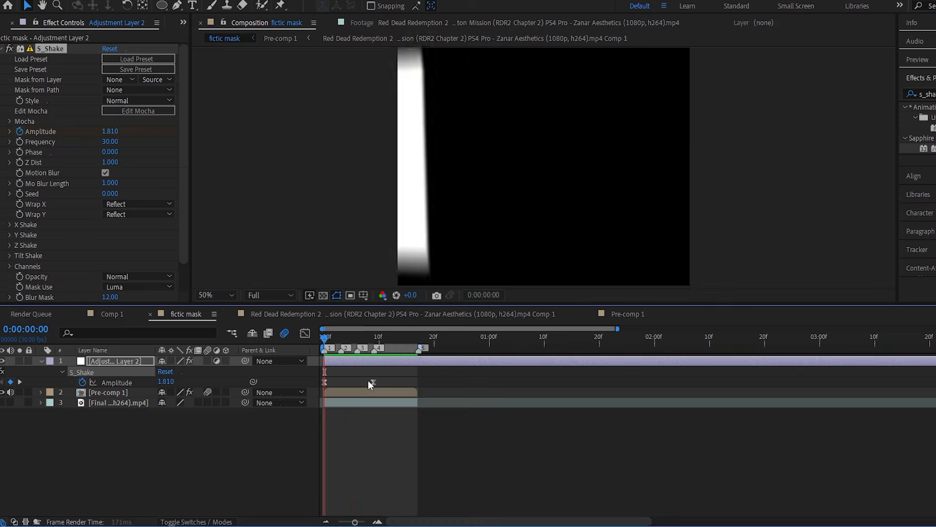
key(space)
key(u)
drag(341, 341, 312, 335)
key(space)
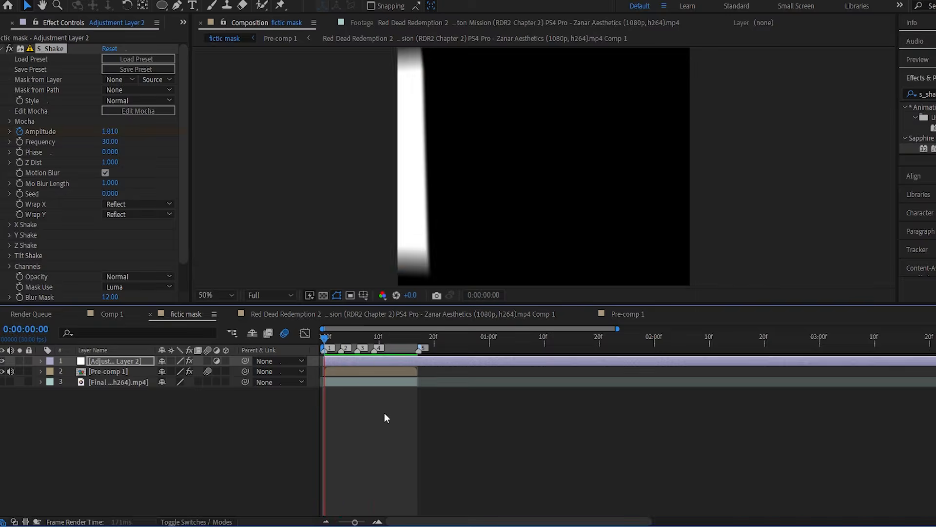
key(space)
click(339, 416)
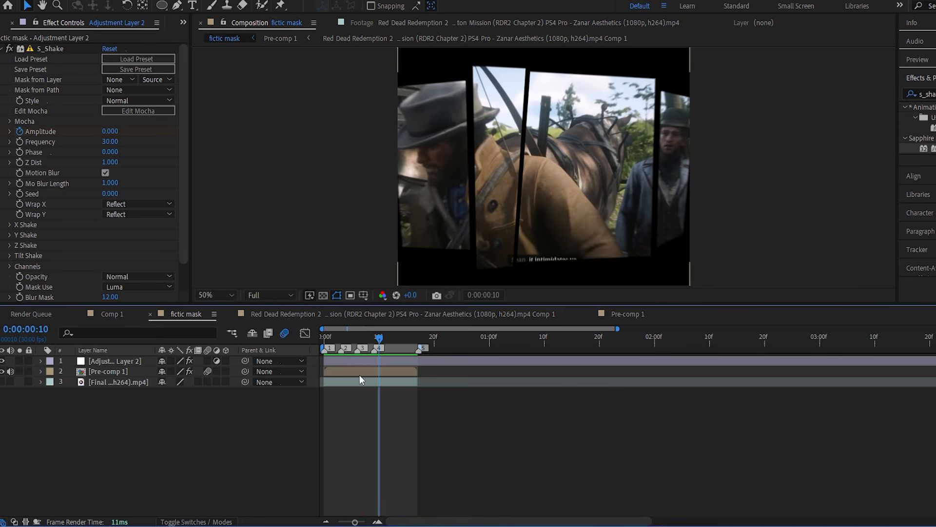
Open Pre-comp 1 and add a text layer reading "Creative" in colour EDD2AB, starting at frame 0.
double_click(130, 374)
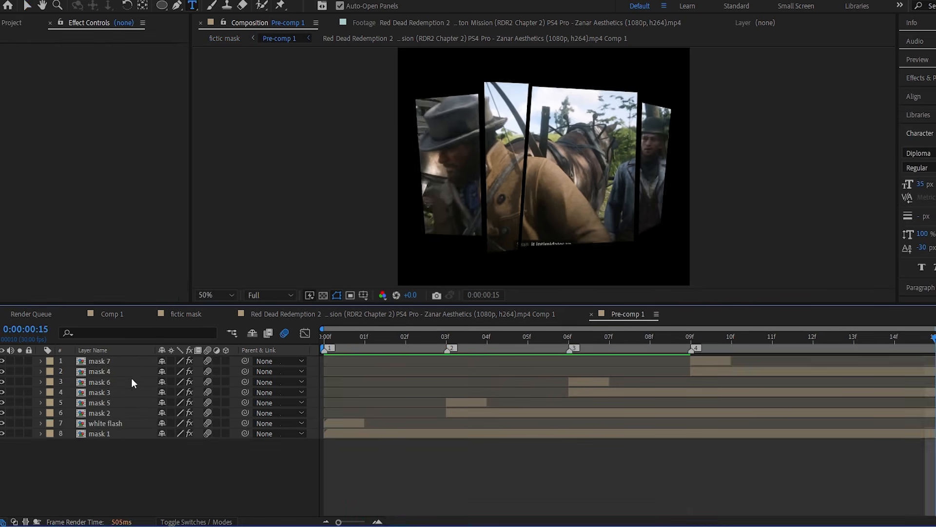
drag(333, 336, 314, 335)
click(573, 79)
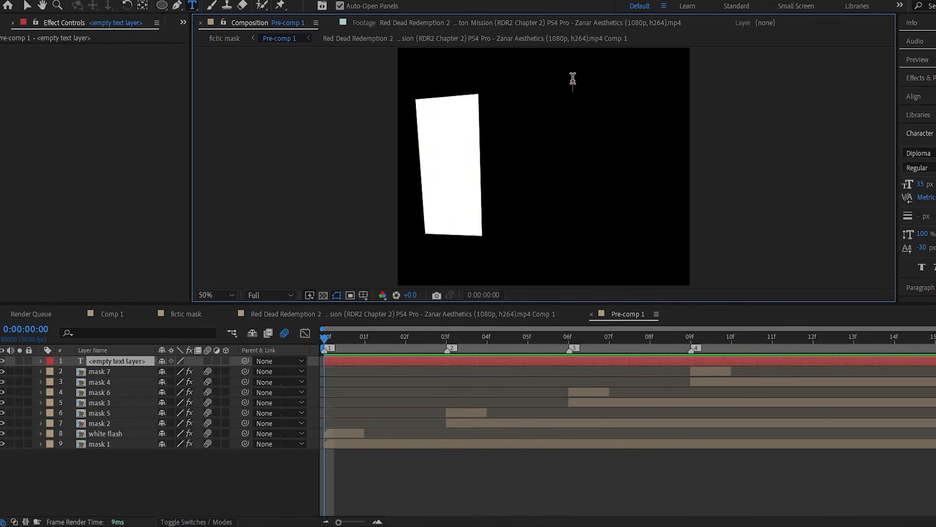
text(Creative)
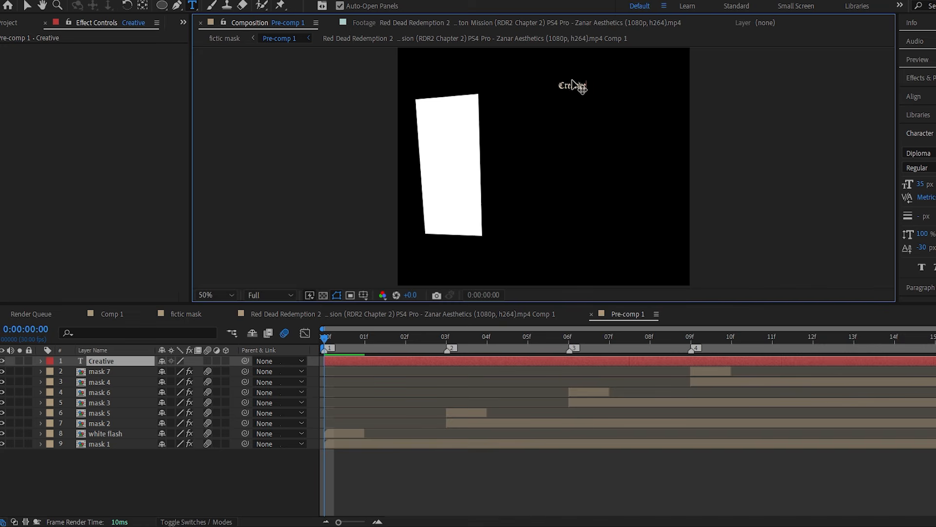
click(935, 158)
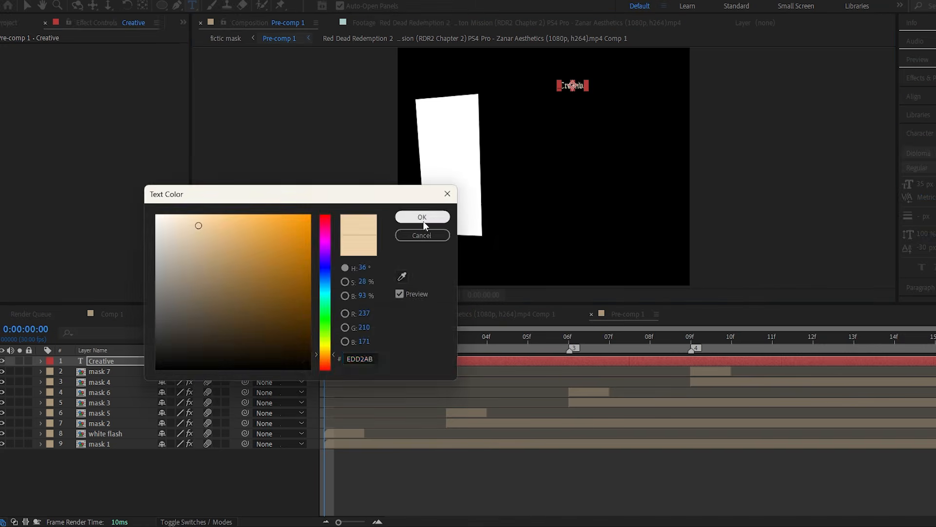
click(423, 219)
Centre the "Creative" text vertically and horizontally in the composition.
click(929, 100)
click(935, 127)
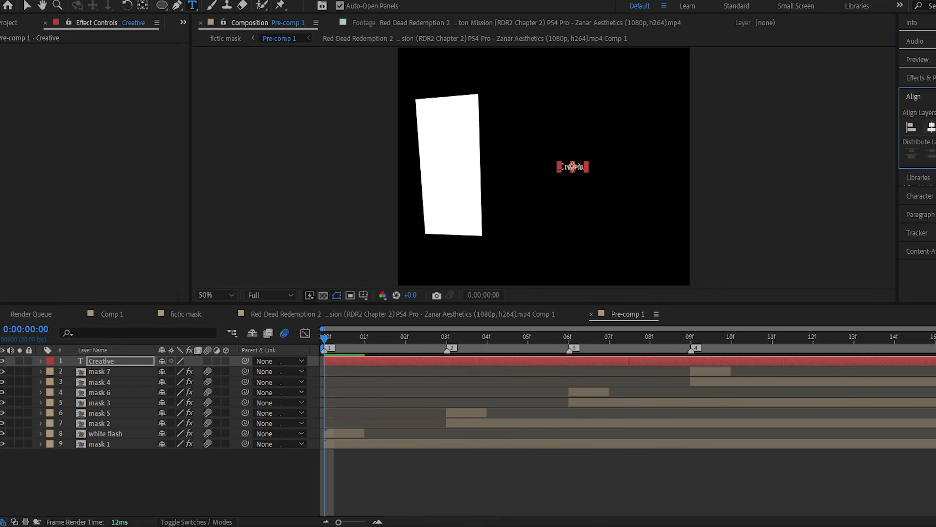
click(932, 127)
Scale the "Creative" text to 202% and place it at the lower right of the frame, overlapping the panels' bottom edge.
click(27, 5)
drag(551, 168, 651, 90)
drag(376, 336, 568, 336)
key(s)
drag(175, 372, 244, 363)
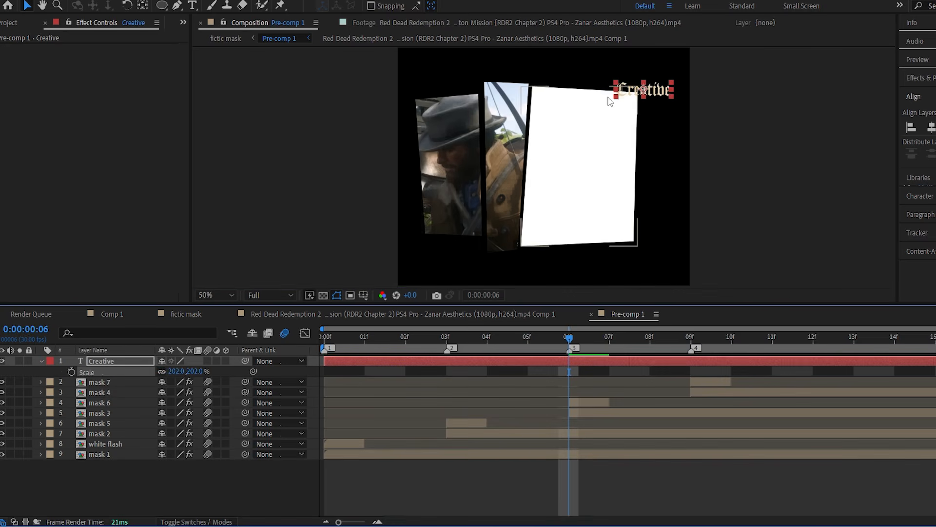
drag(643, 89, 630, 250)
key(s)
drag(608, 340, 783, 344)
click(606, 491)
Return to the fictic mask composition and preview the full effect with the text from frame 0.
click(180, 317)
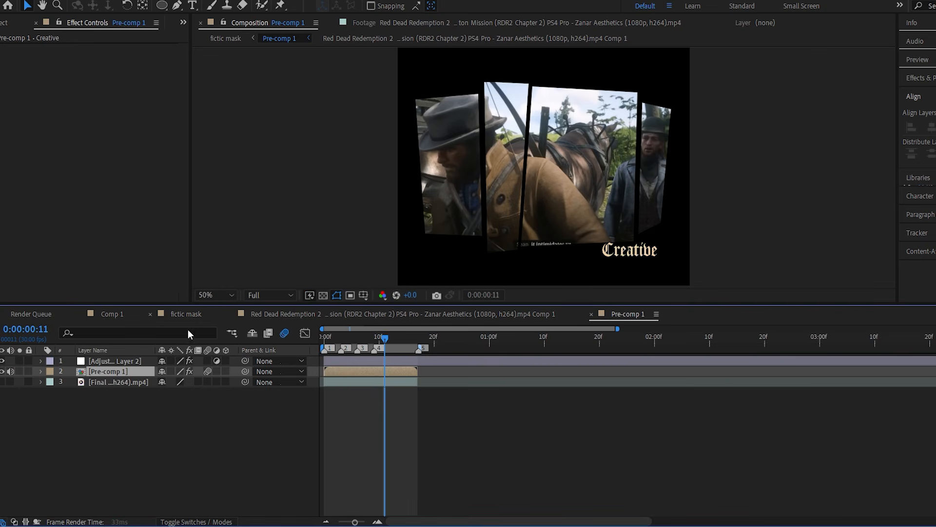
drag(348, 341, 324, 343)
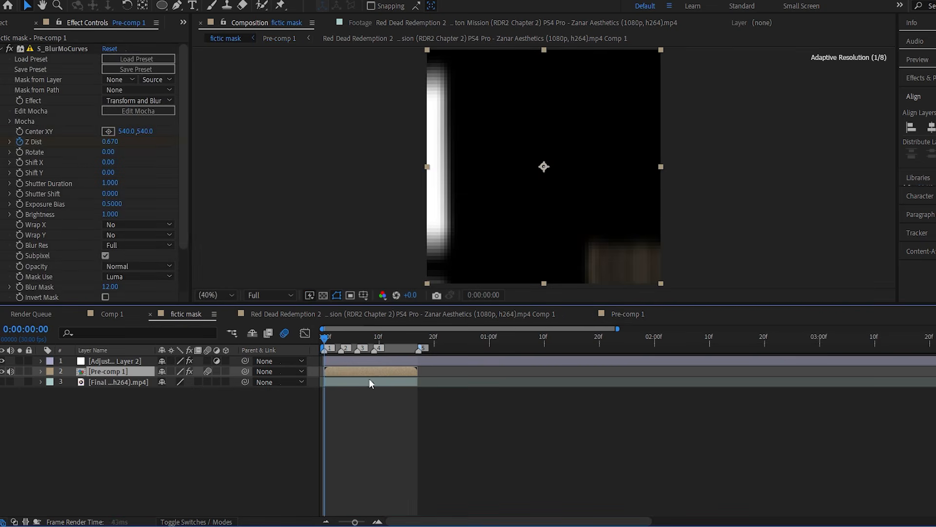
key(space)
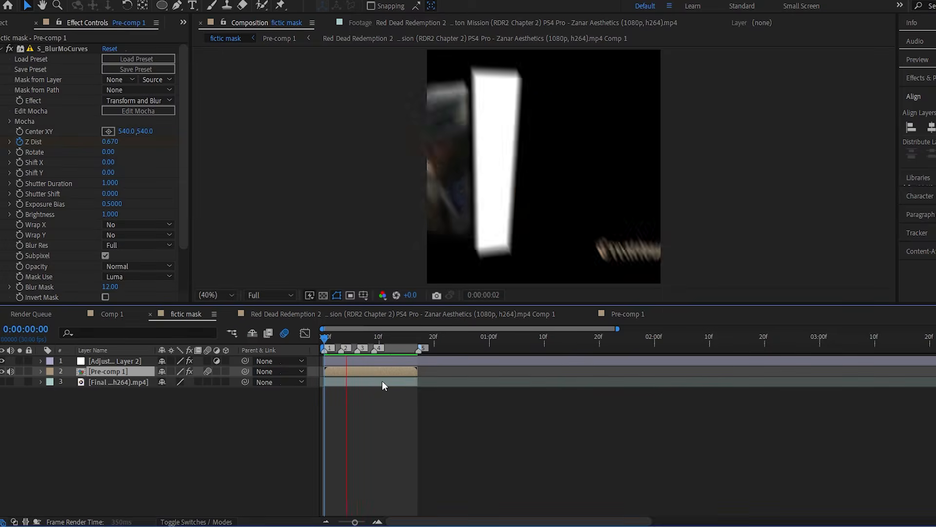